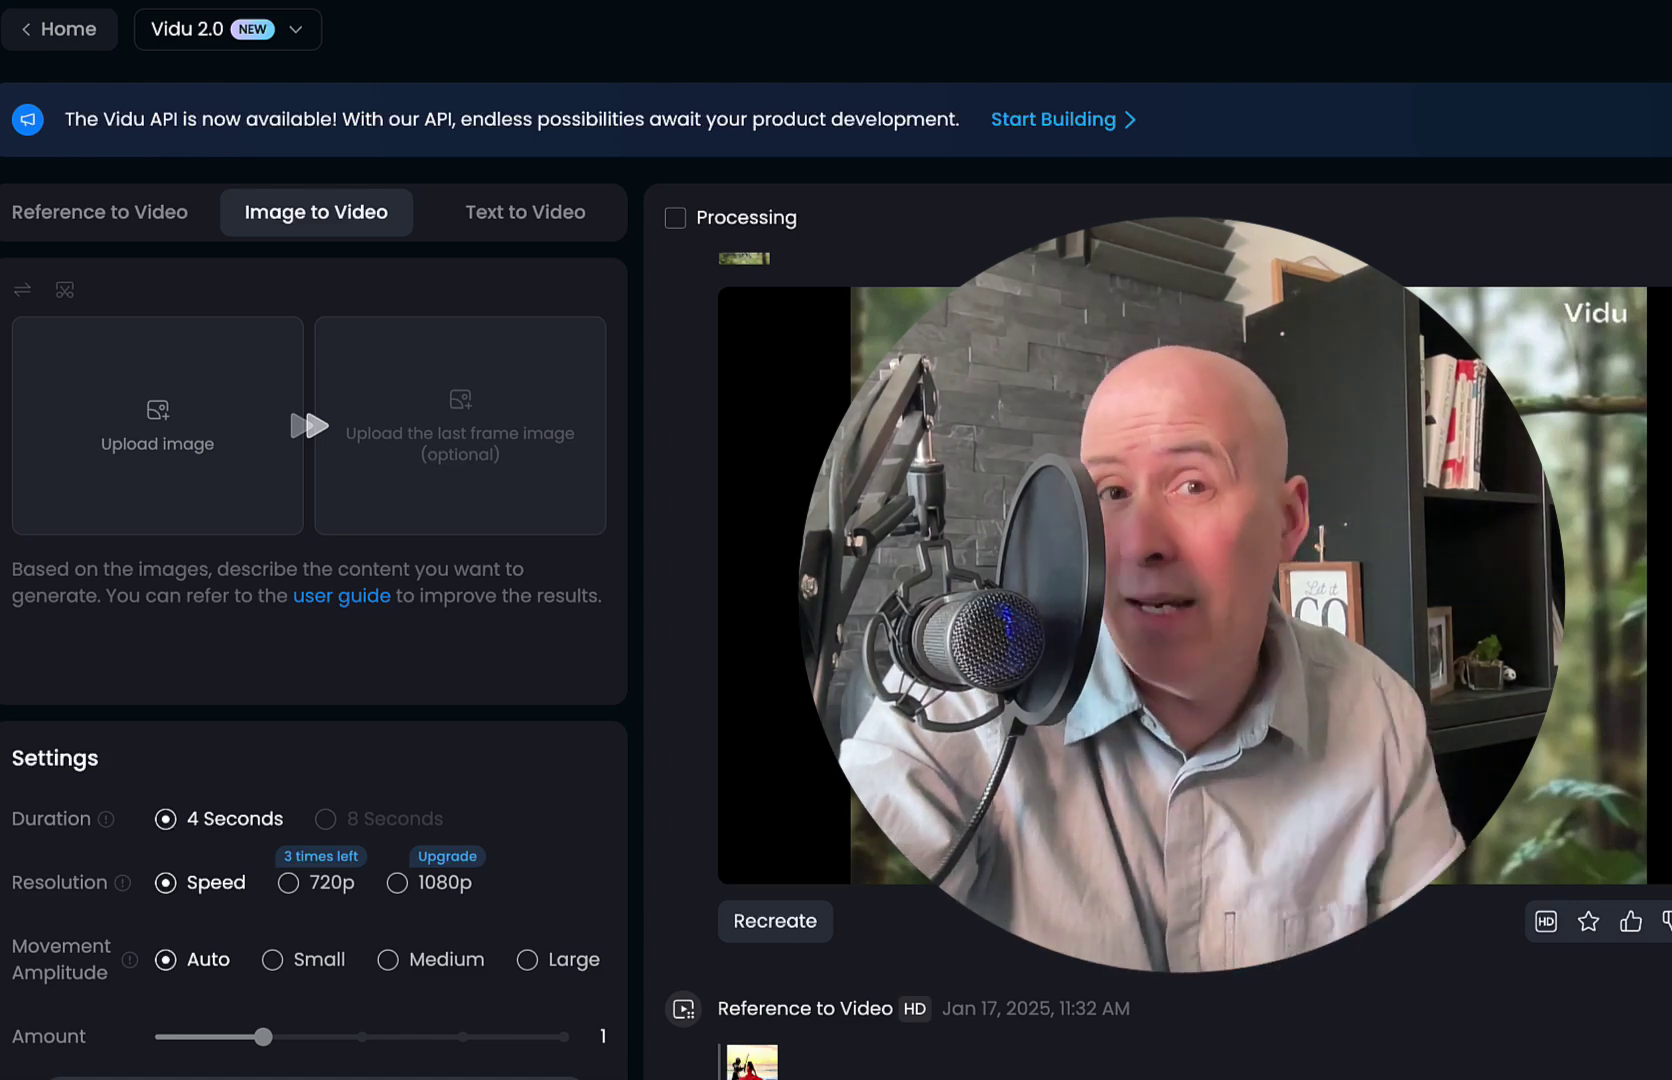
Play the generated Vidu result clip.
left_click(1474, 634)
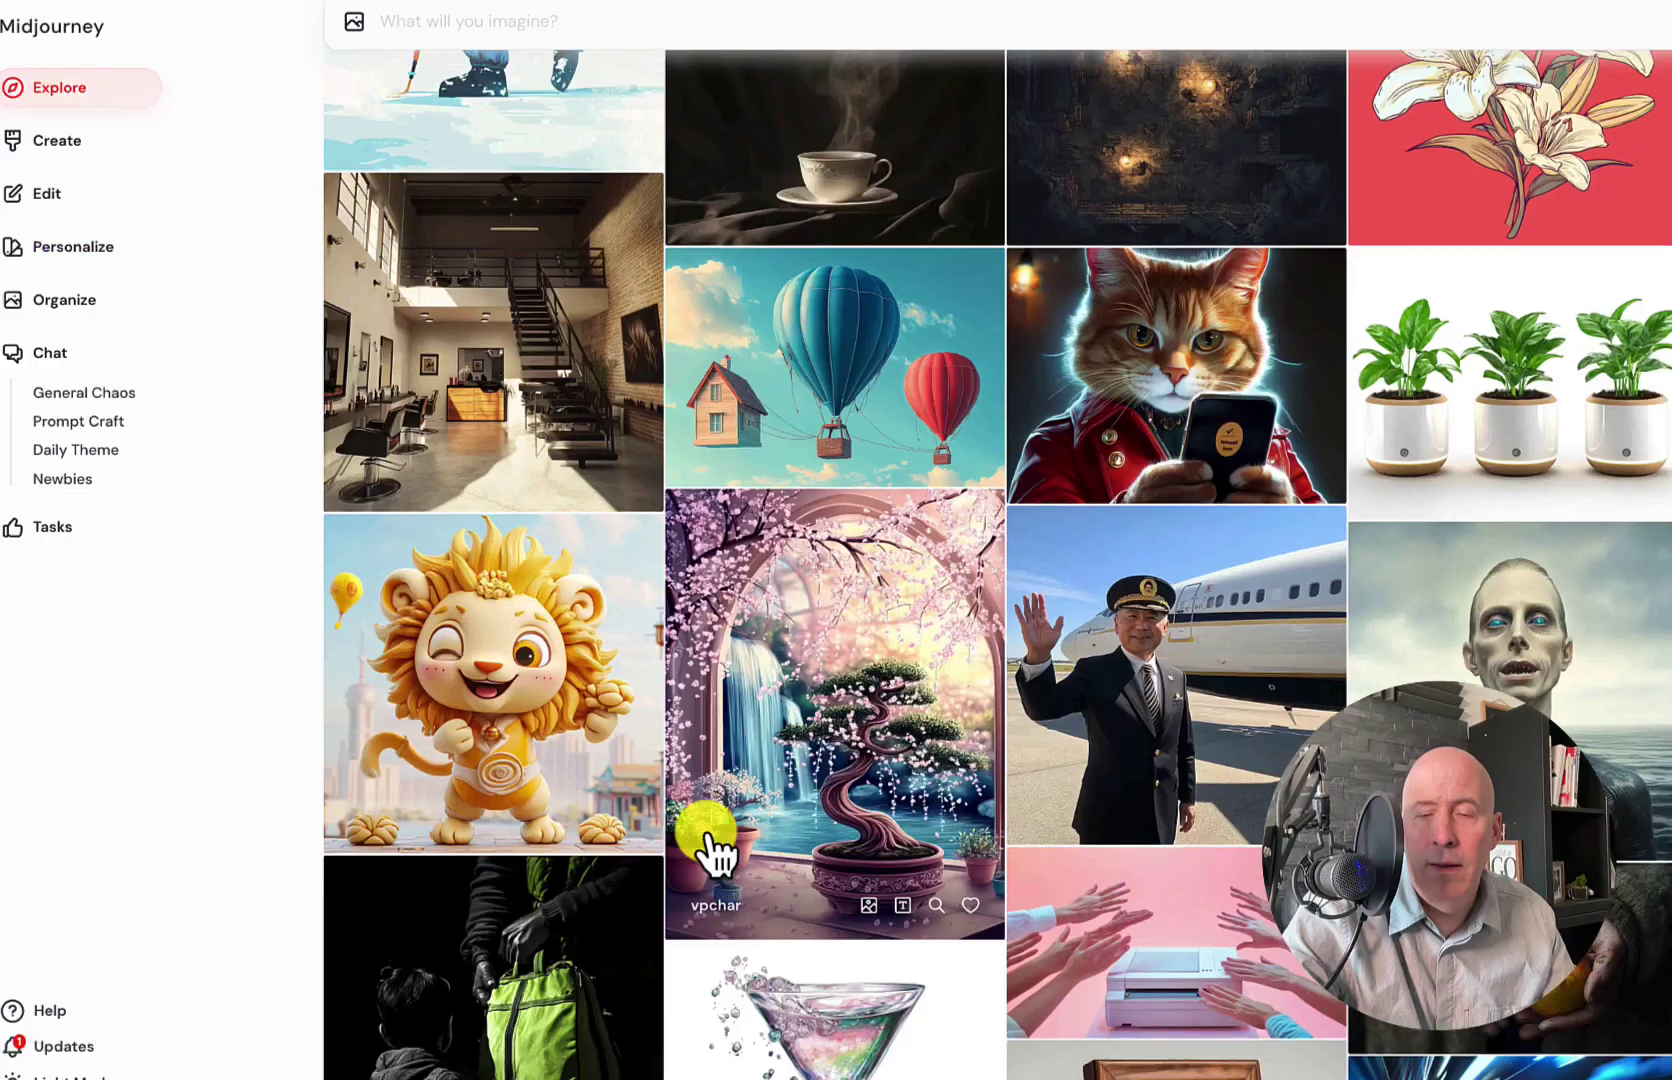
Scroll the Midjourney Explore grid, enlarge the cartoon fox picture, then close it.
scroll(709, 851, "down", 6)
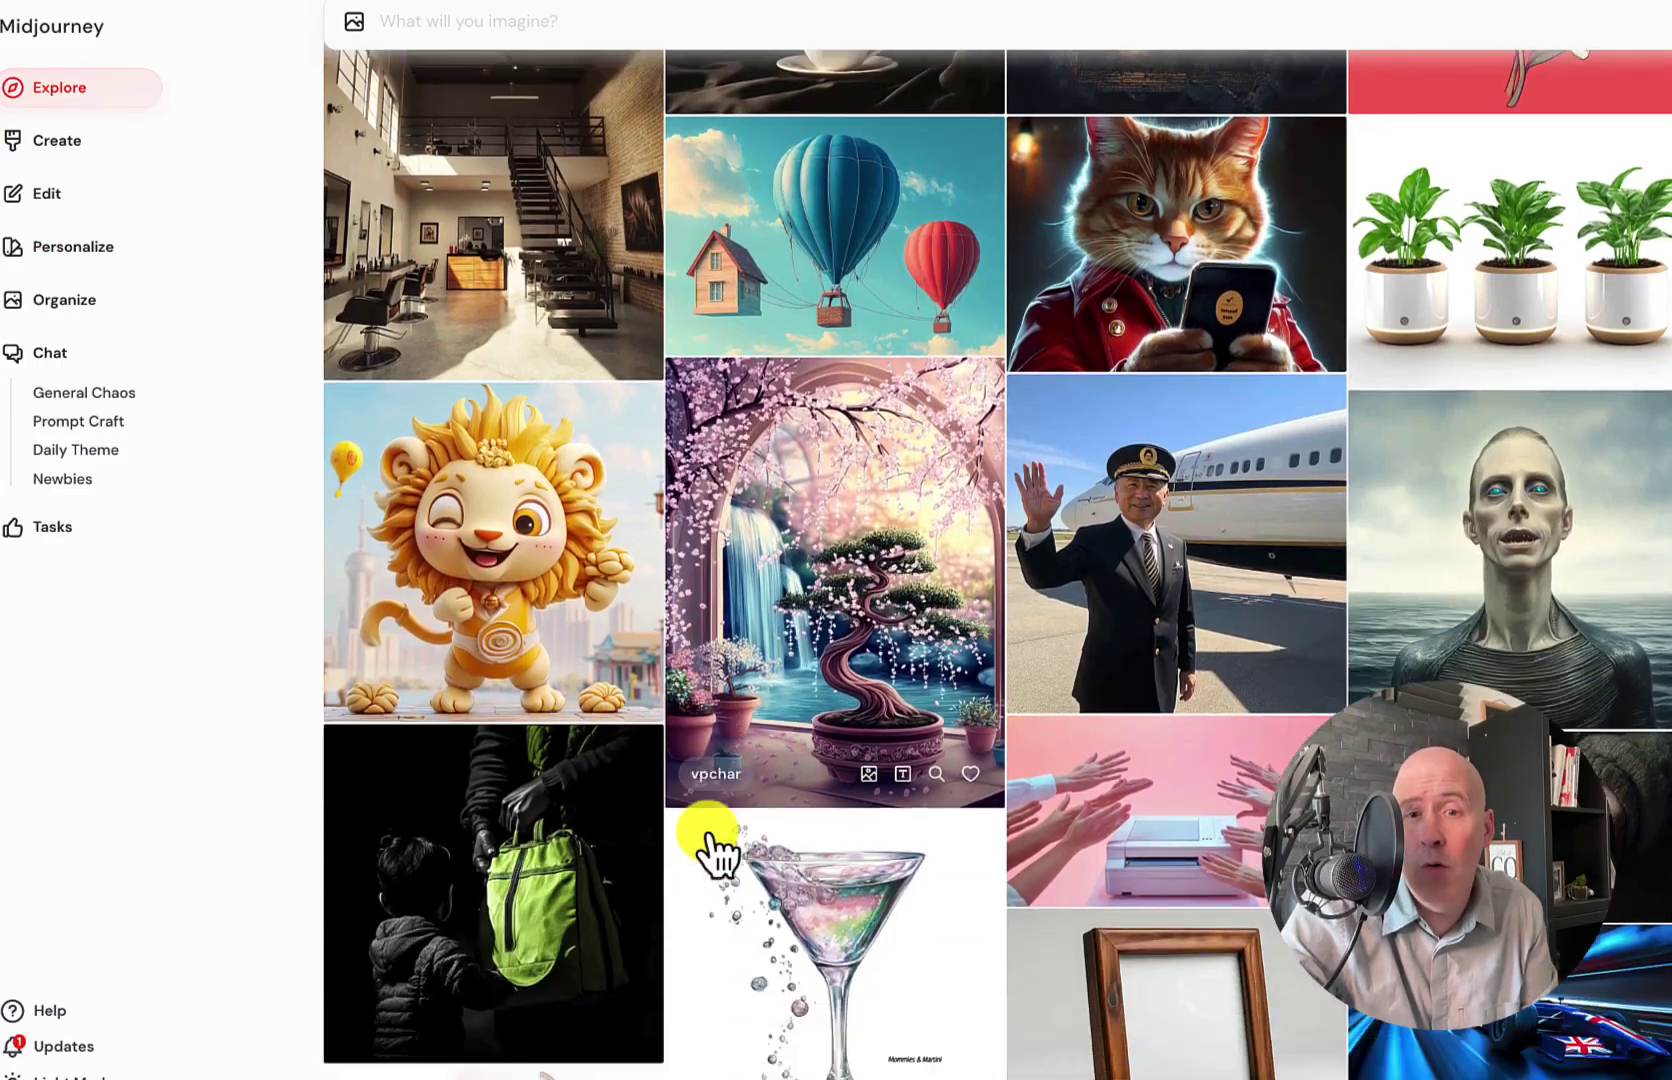
scroll(709, 851, "down", 10)
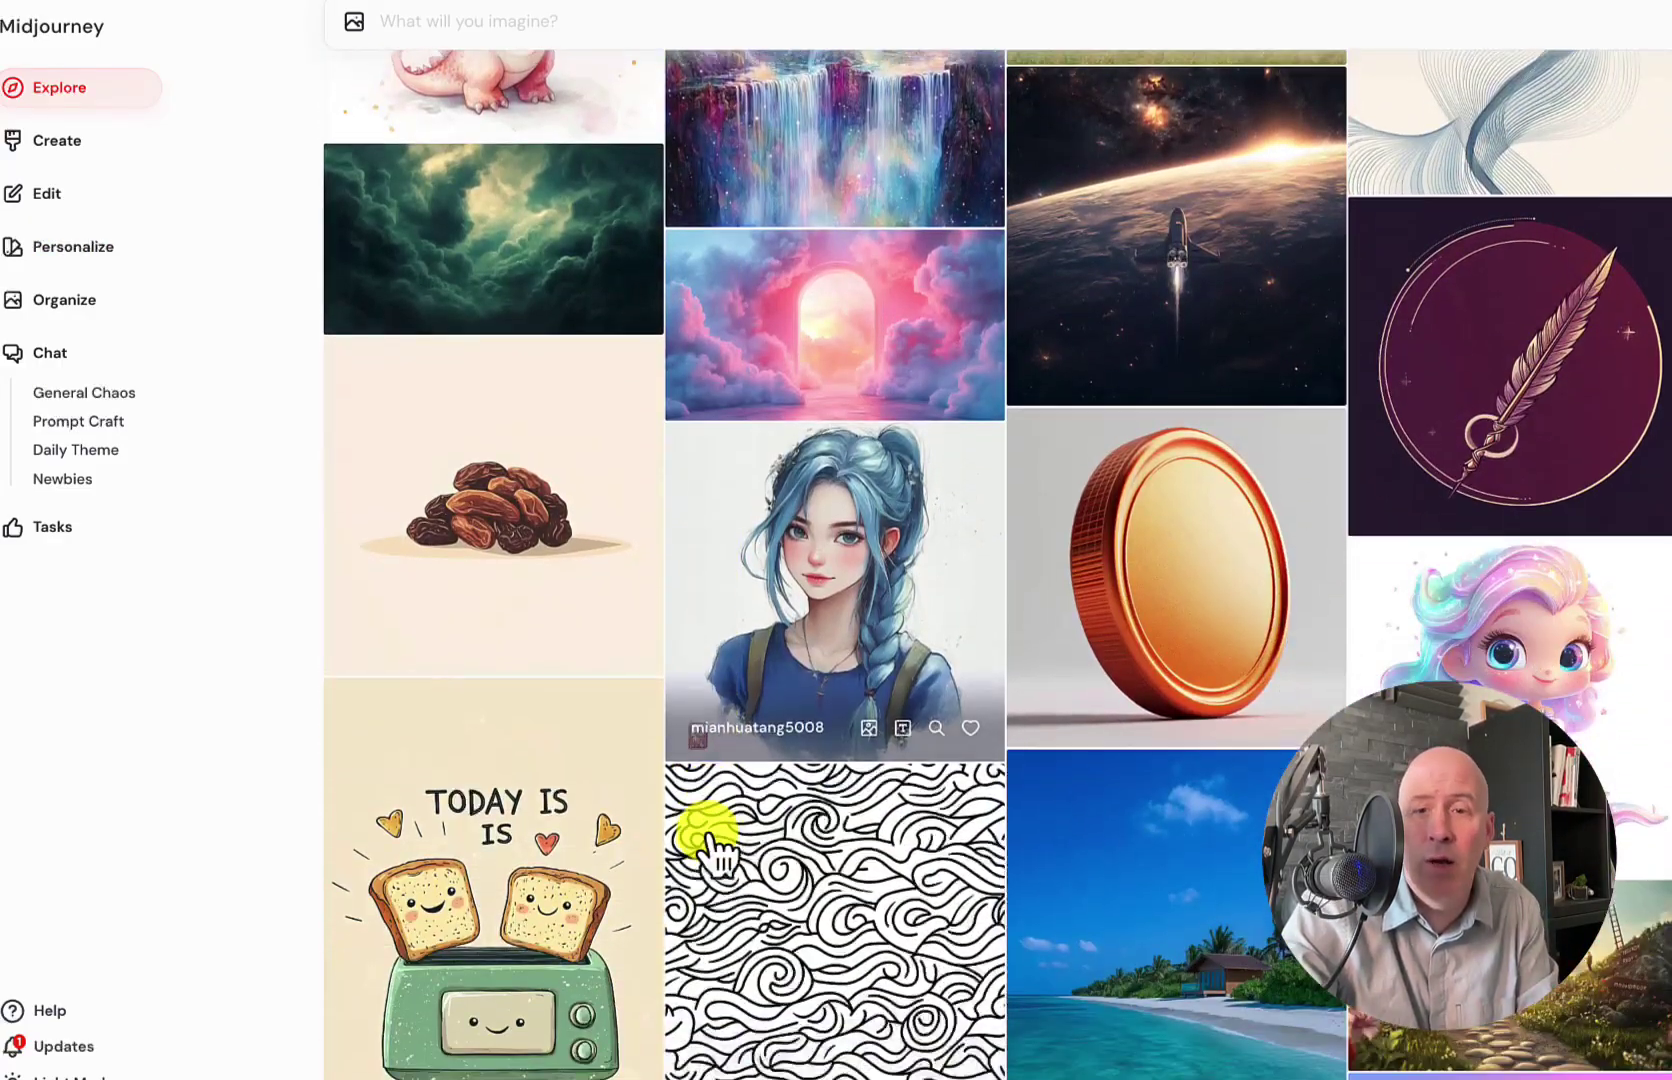
scroll(760, 848, "down", 6)
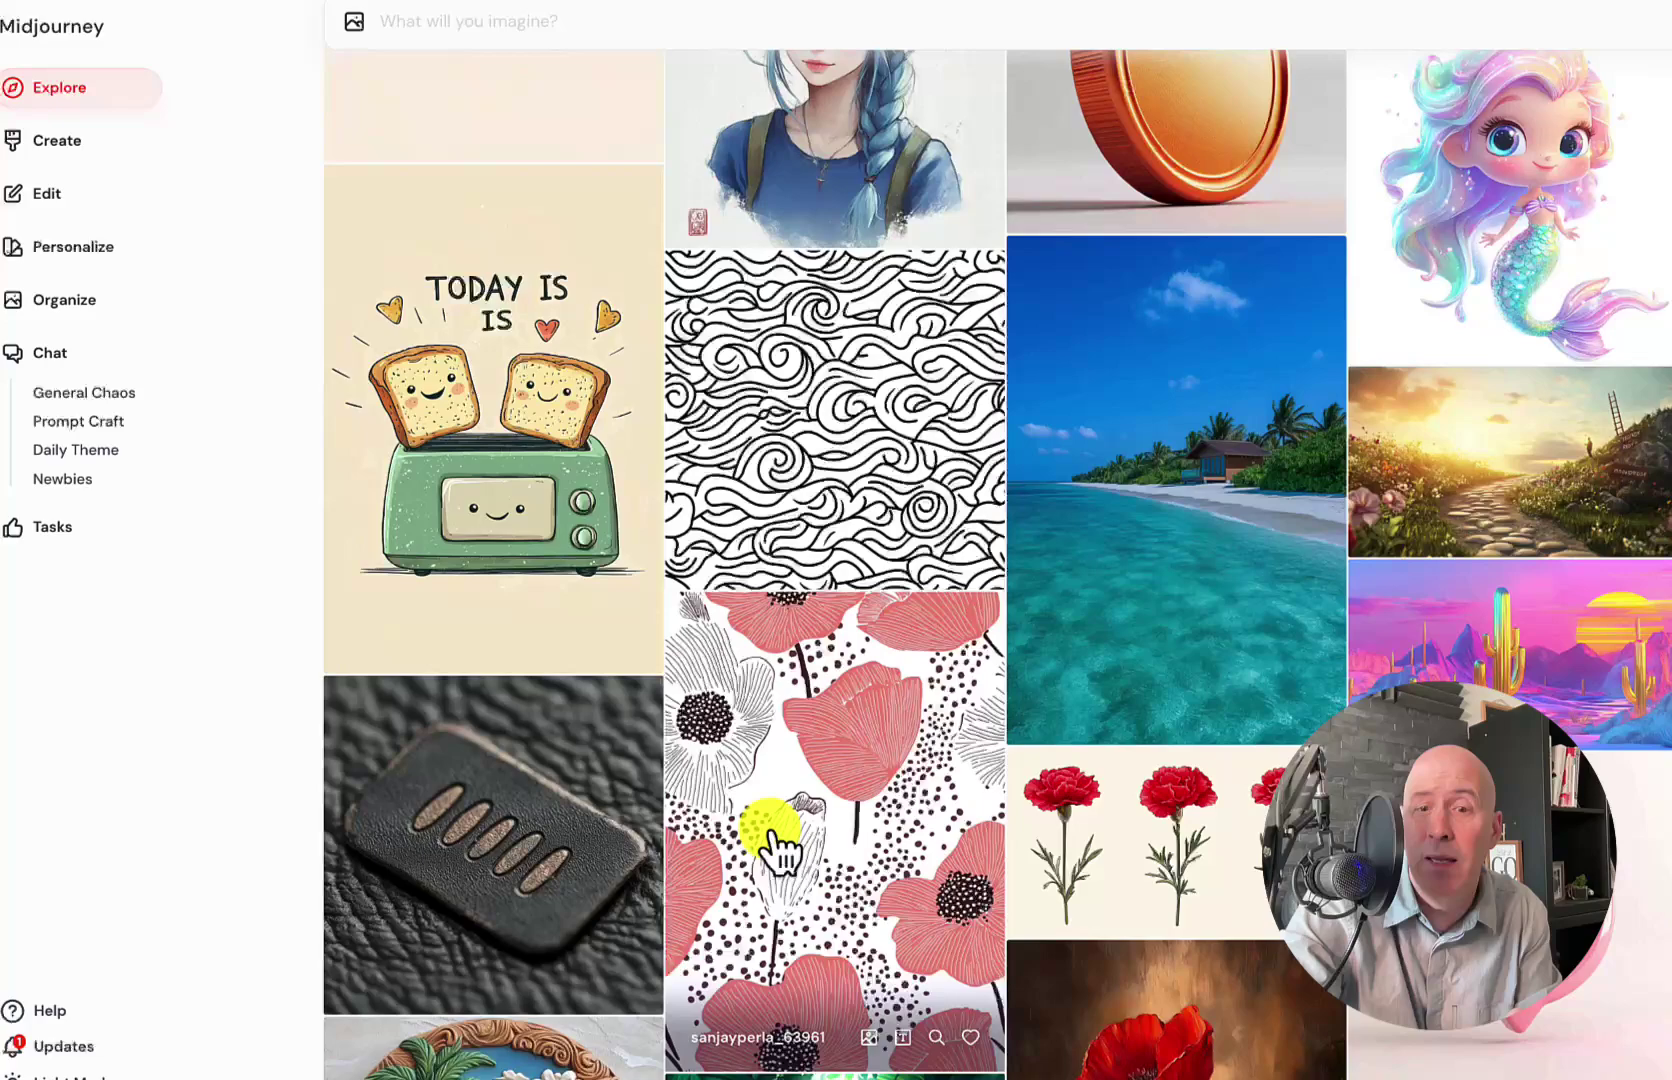
scroll(772, 850, "down", 12)
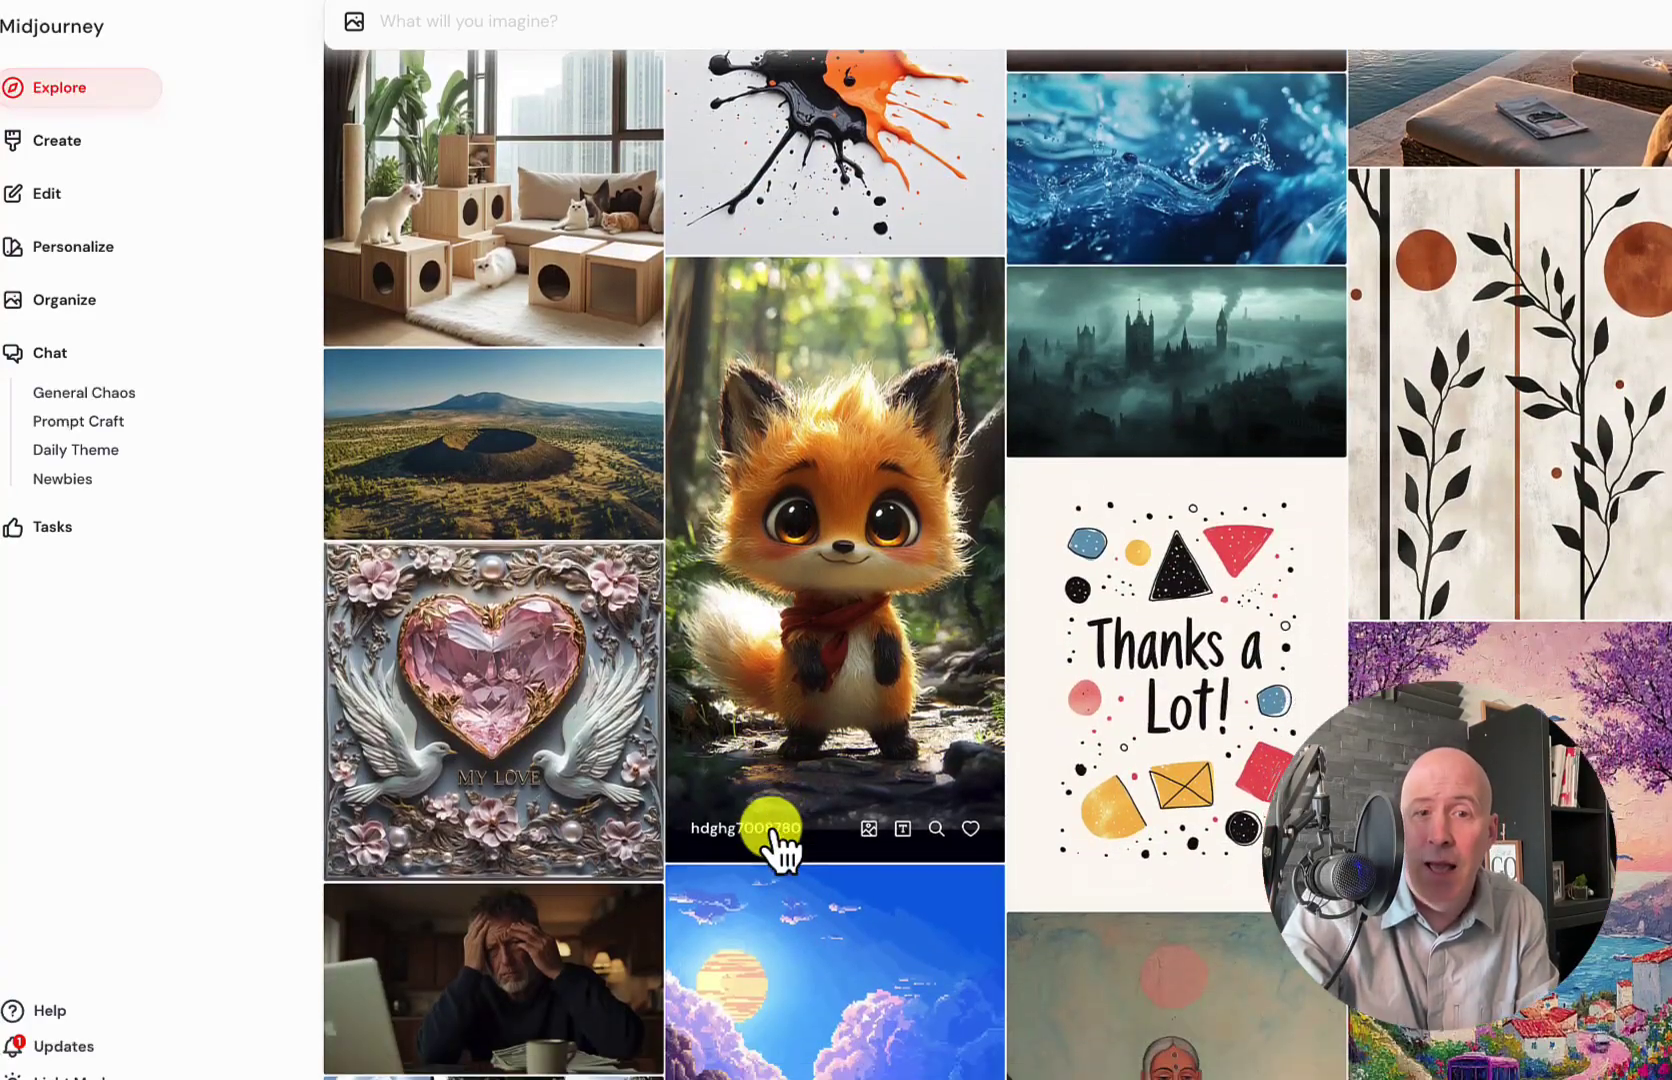
left_click(821, 600)
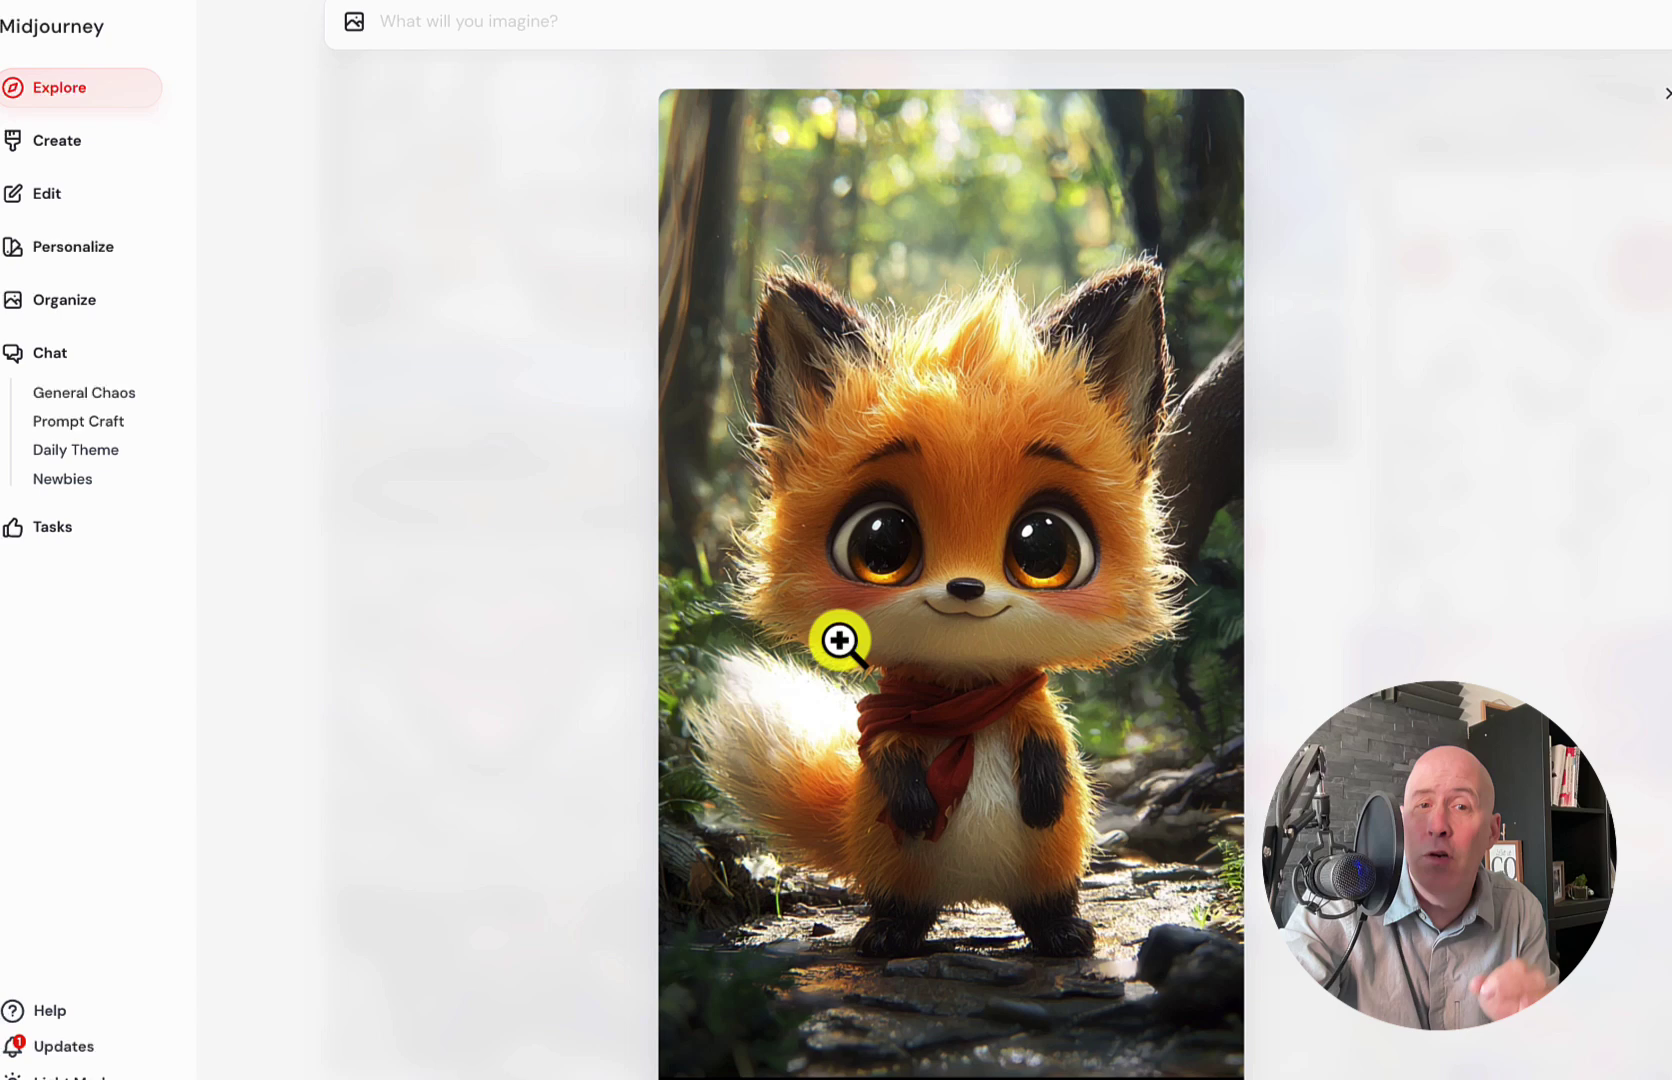
left_click(1665, 100)
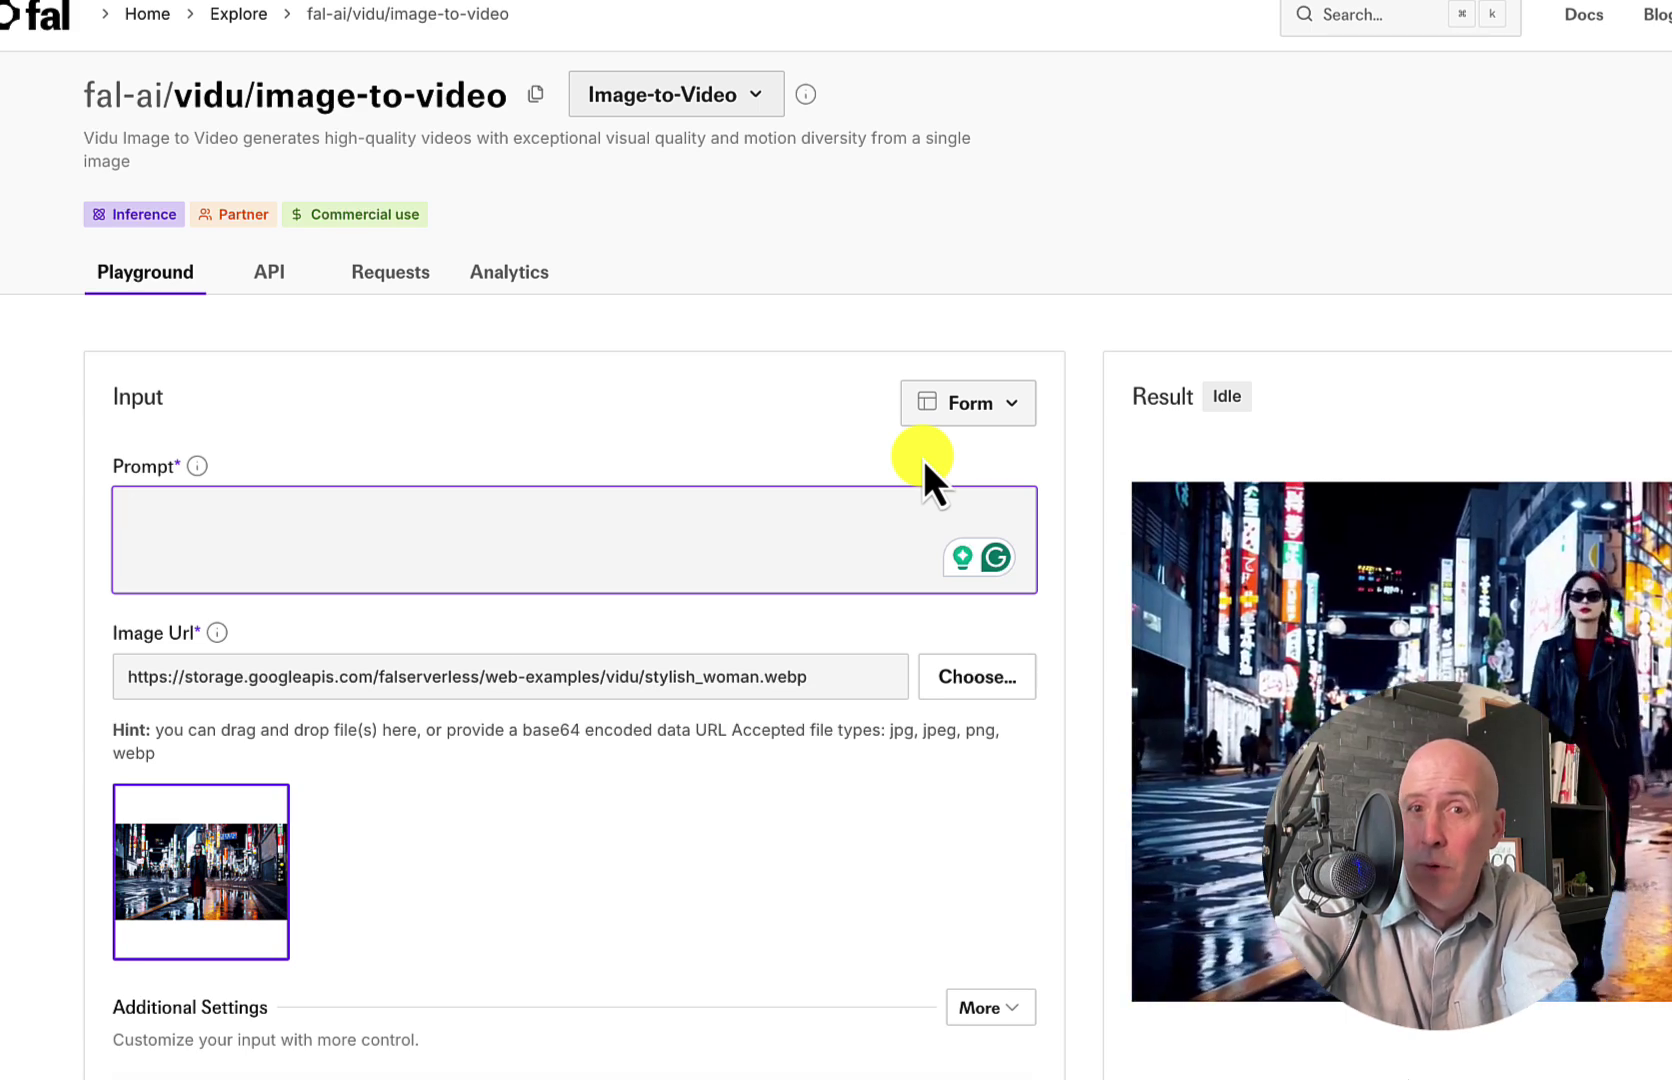
Enter prompt 'Bring to life', load 0_2-1.jpg as the input image, and run the generation.
type("Bring to life")
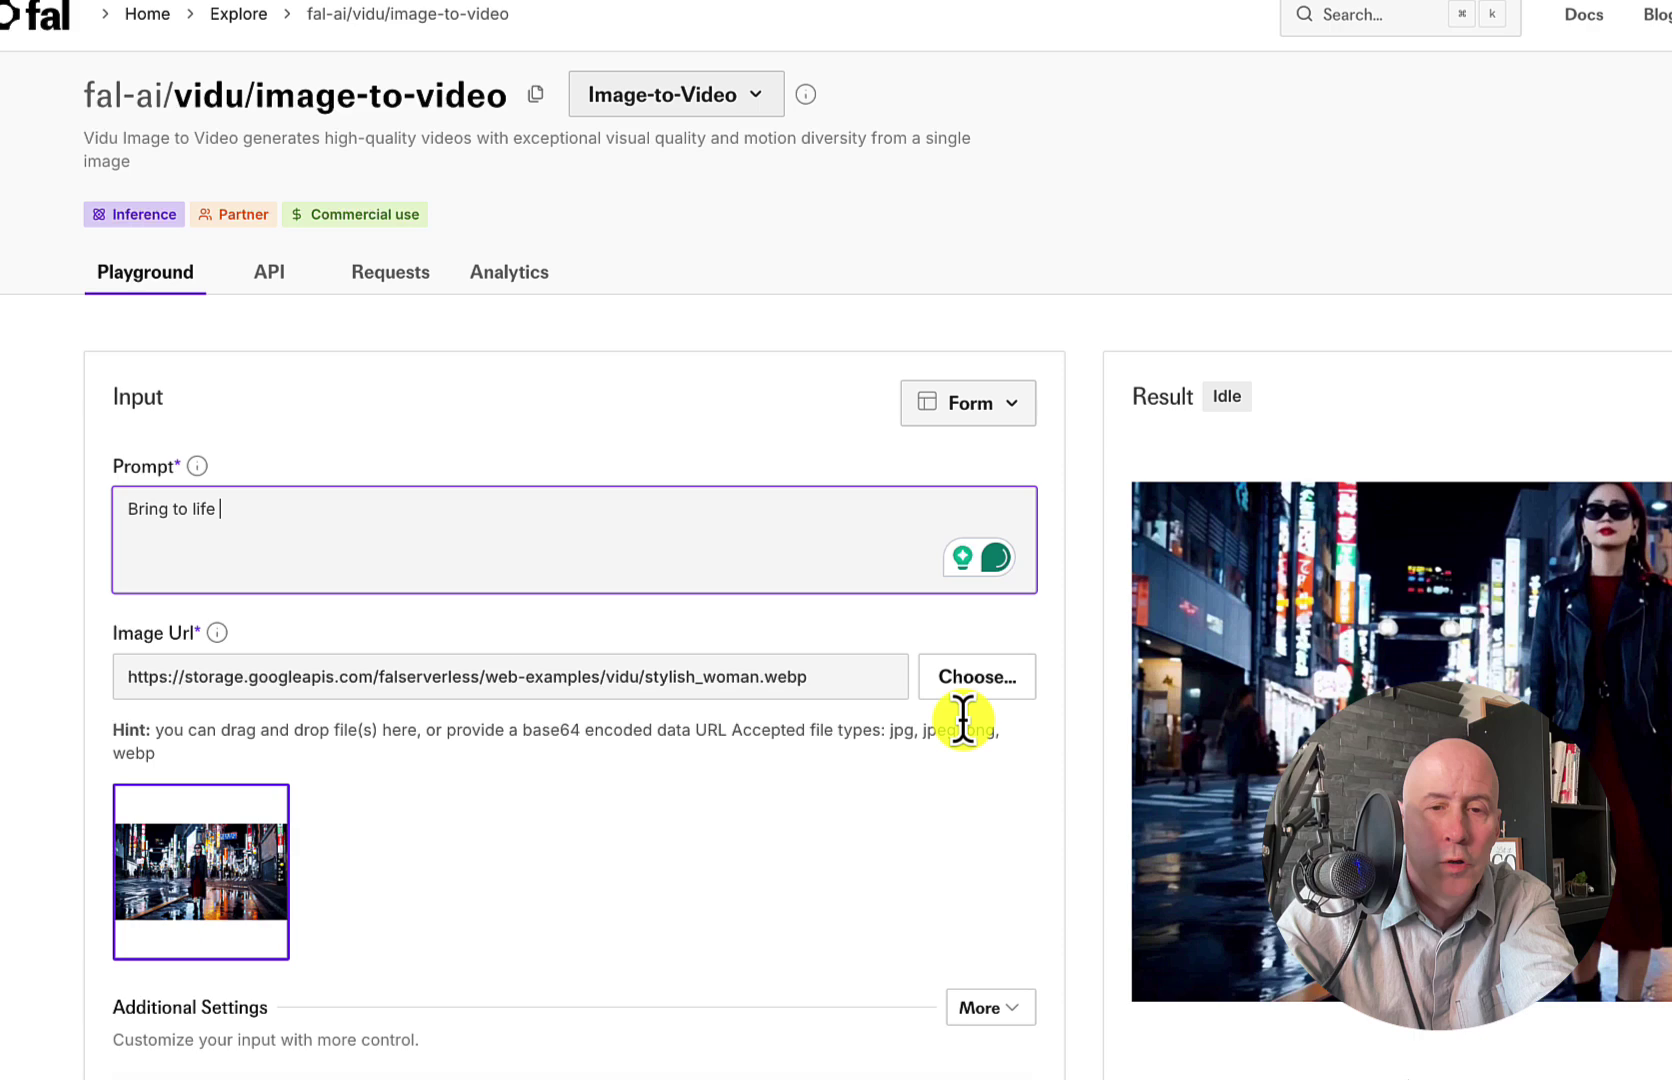
left_click(987, 683)
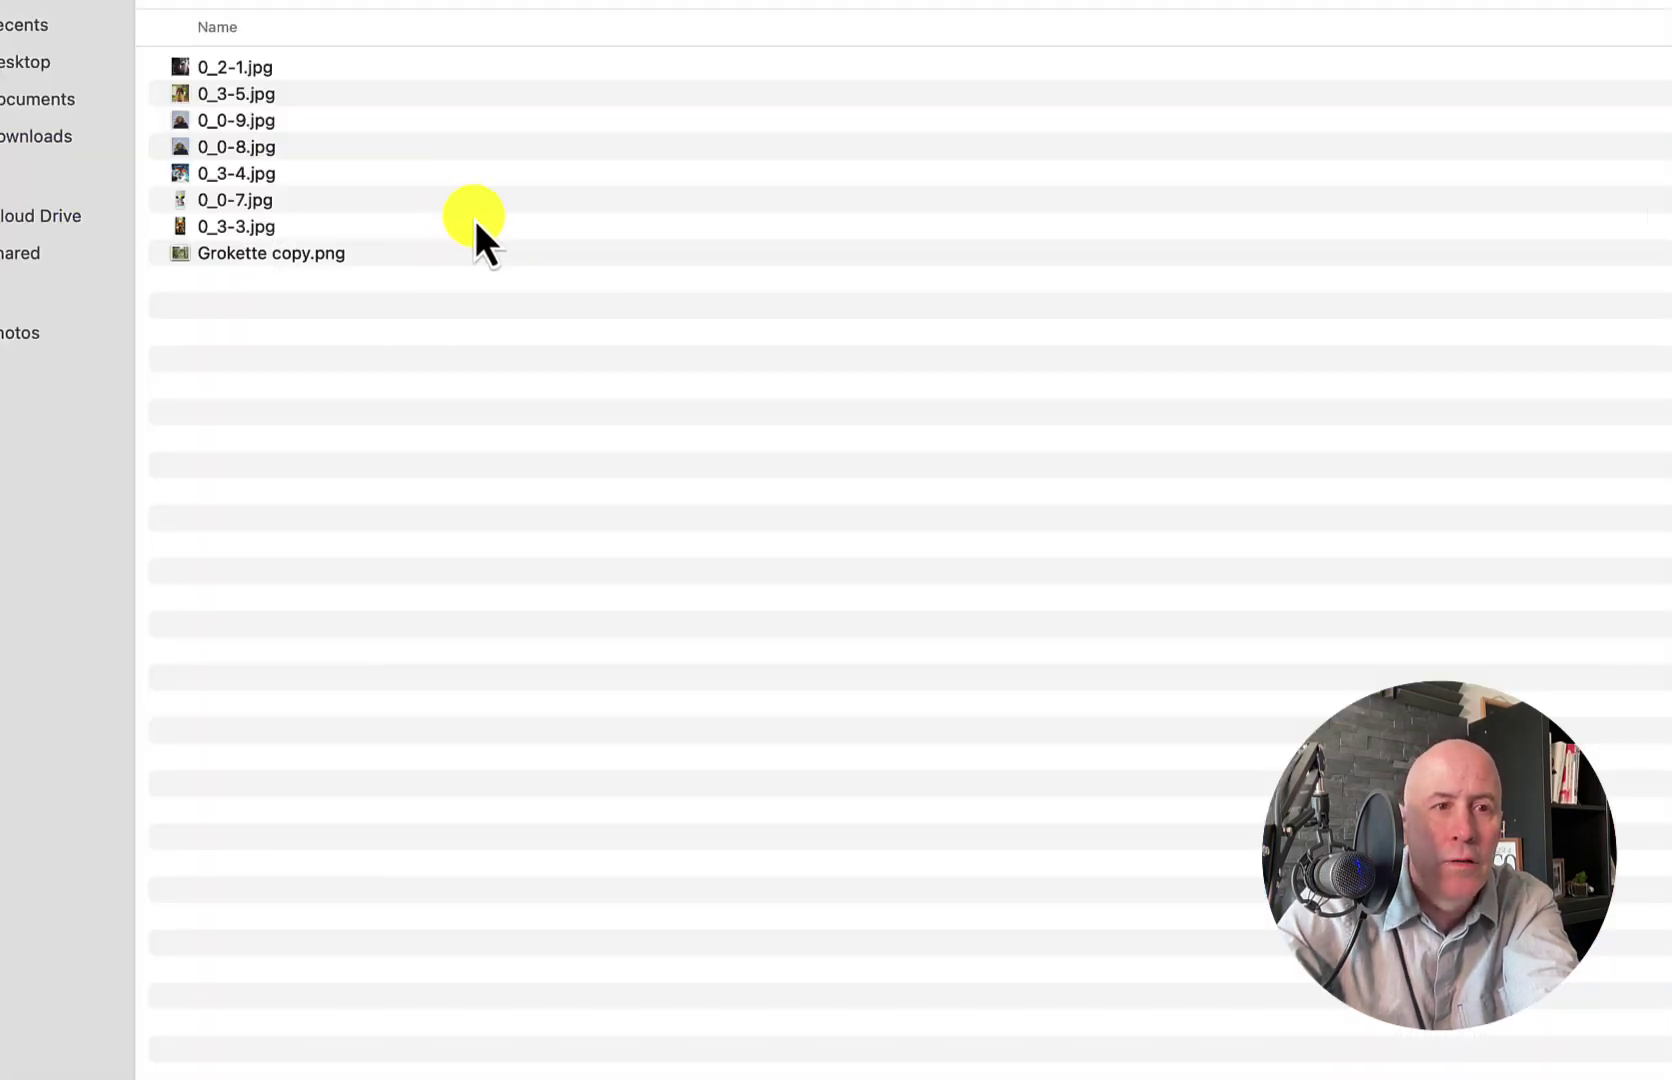
right_click(272, 3)
left_click(222, 86)
left_click(222, 70)
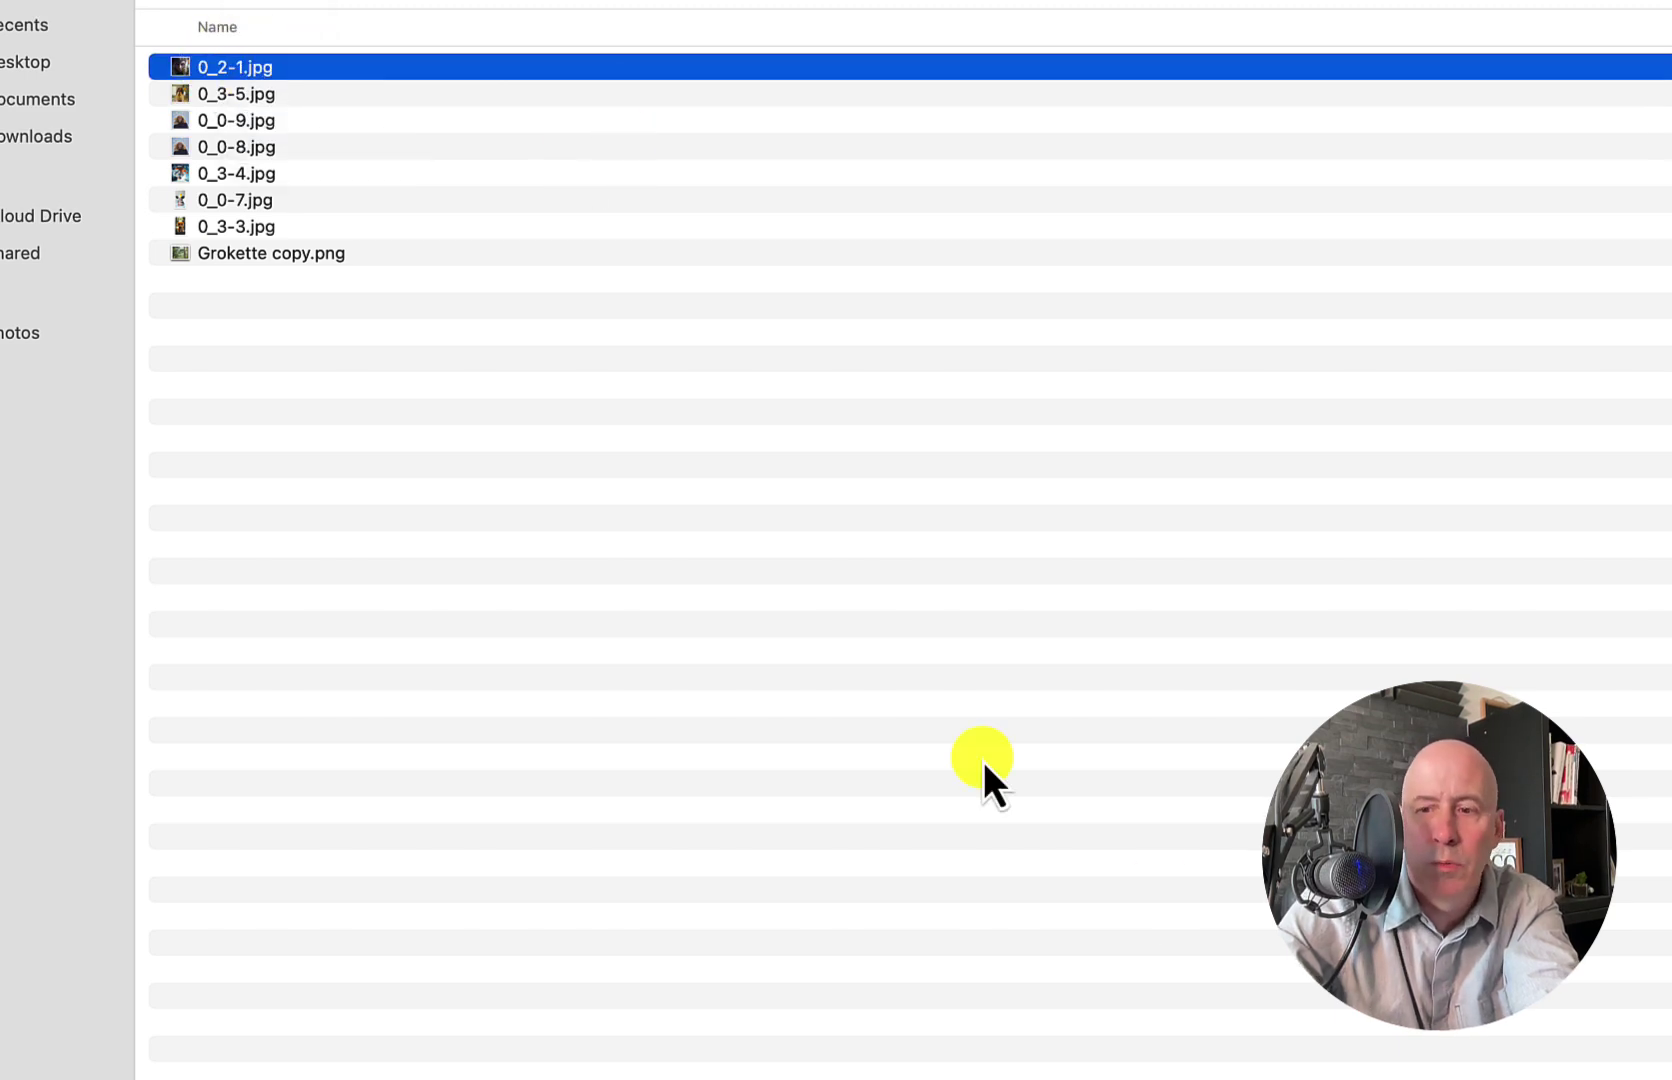
left_click(1467, 1075)
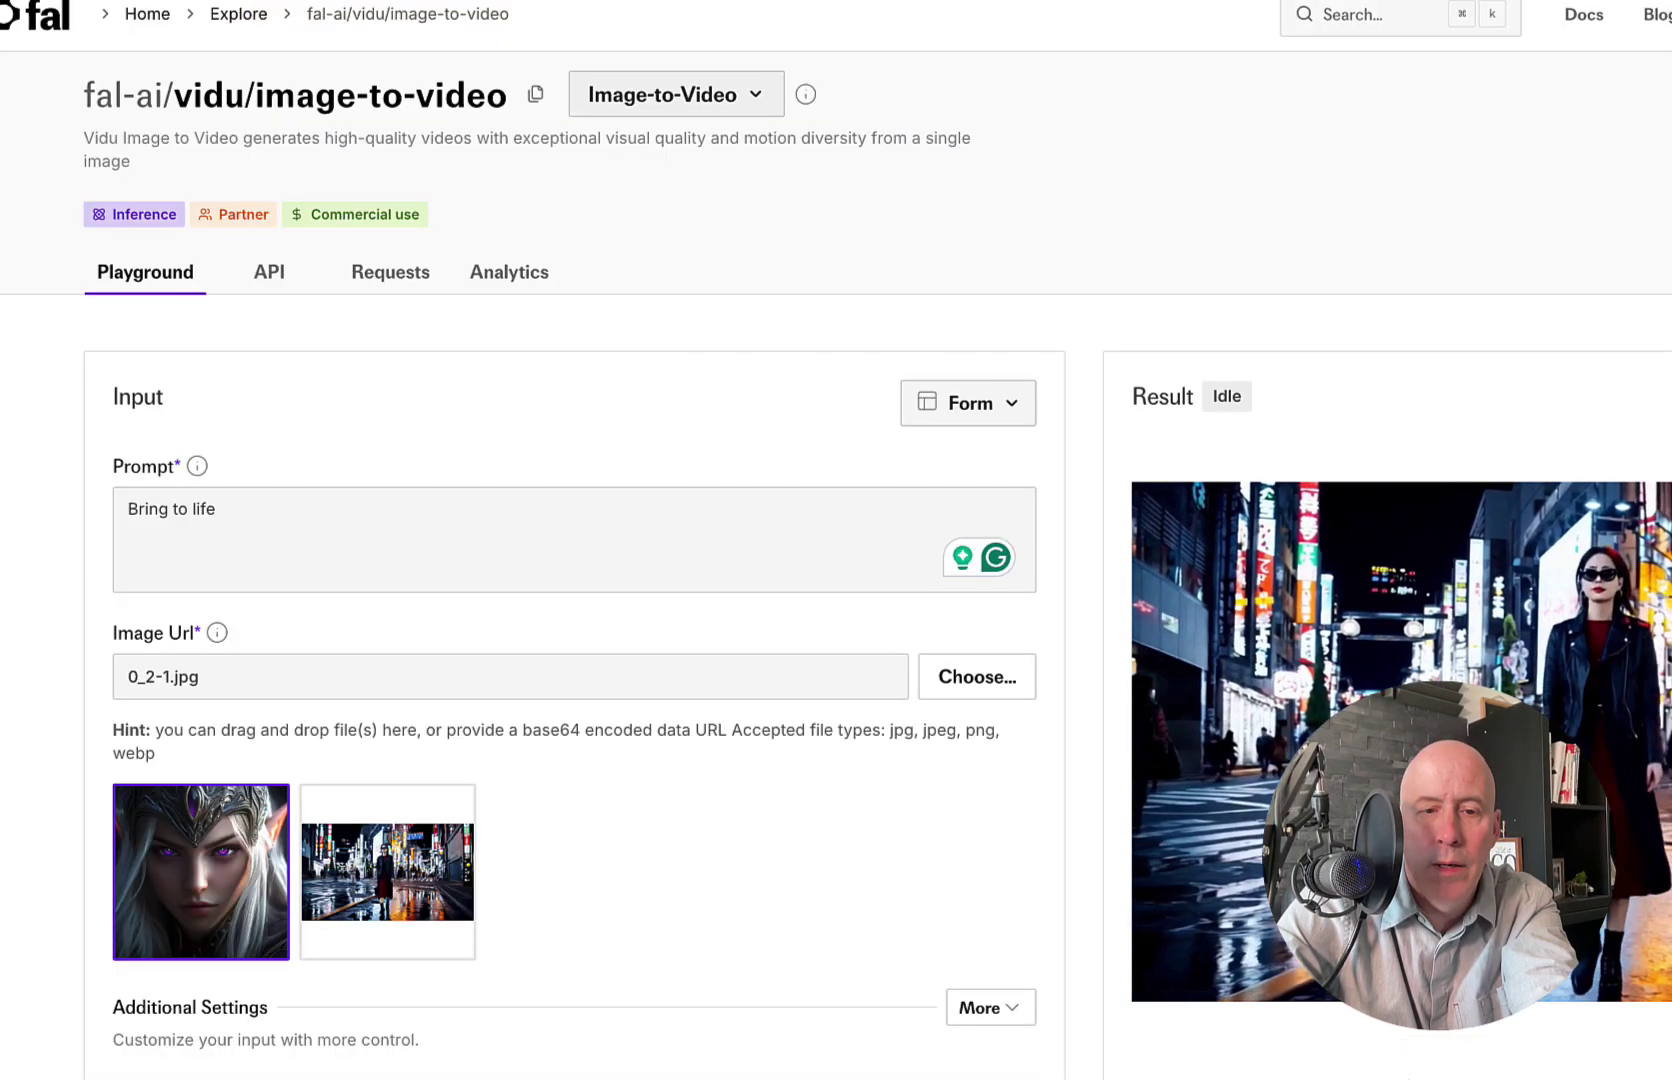
key("super+Return")
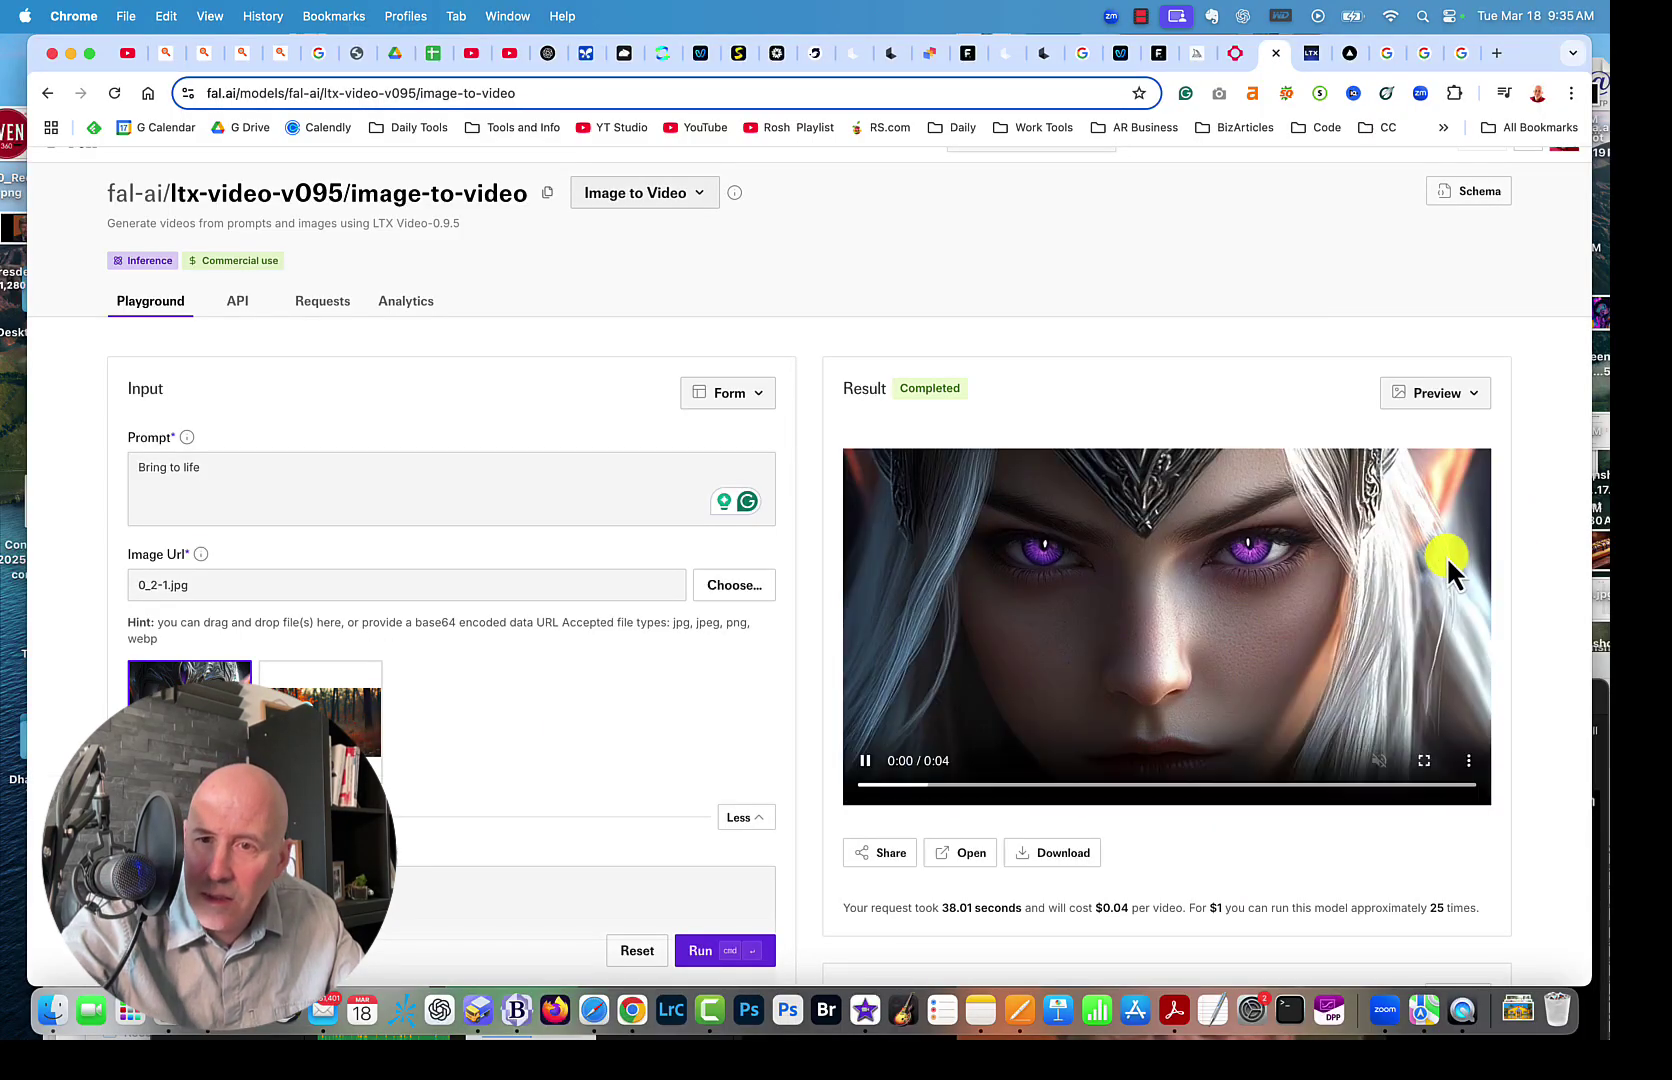
Watch the LTX Video 0.9.5 clip from 0_2-1.jpg in full screen.
left_click(1428, 764)
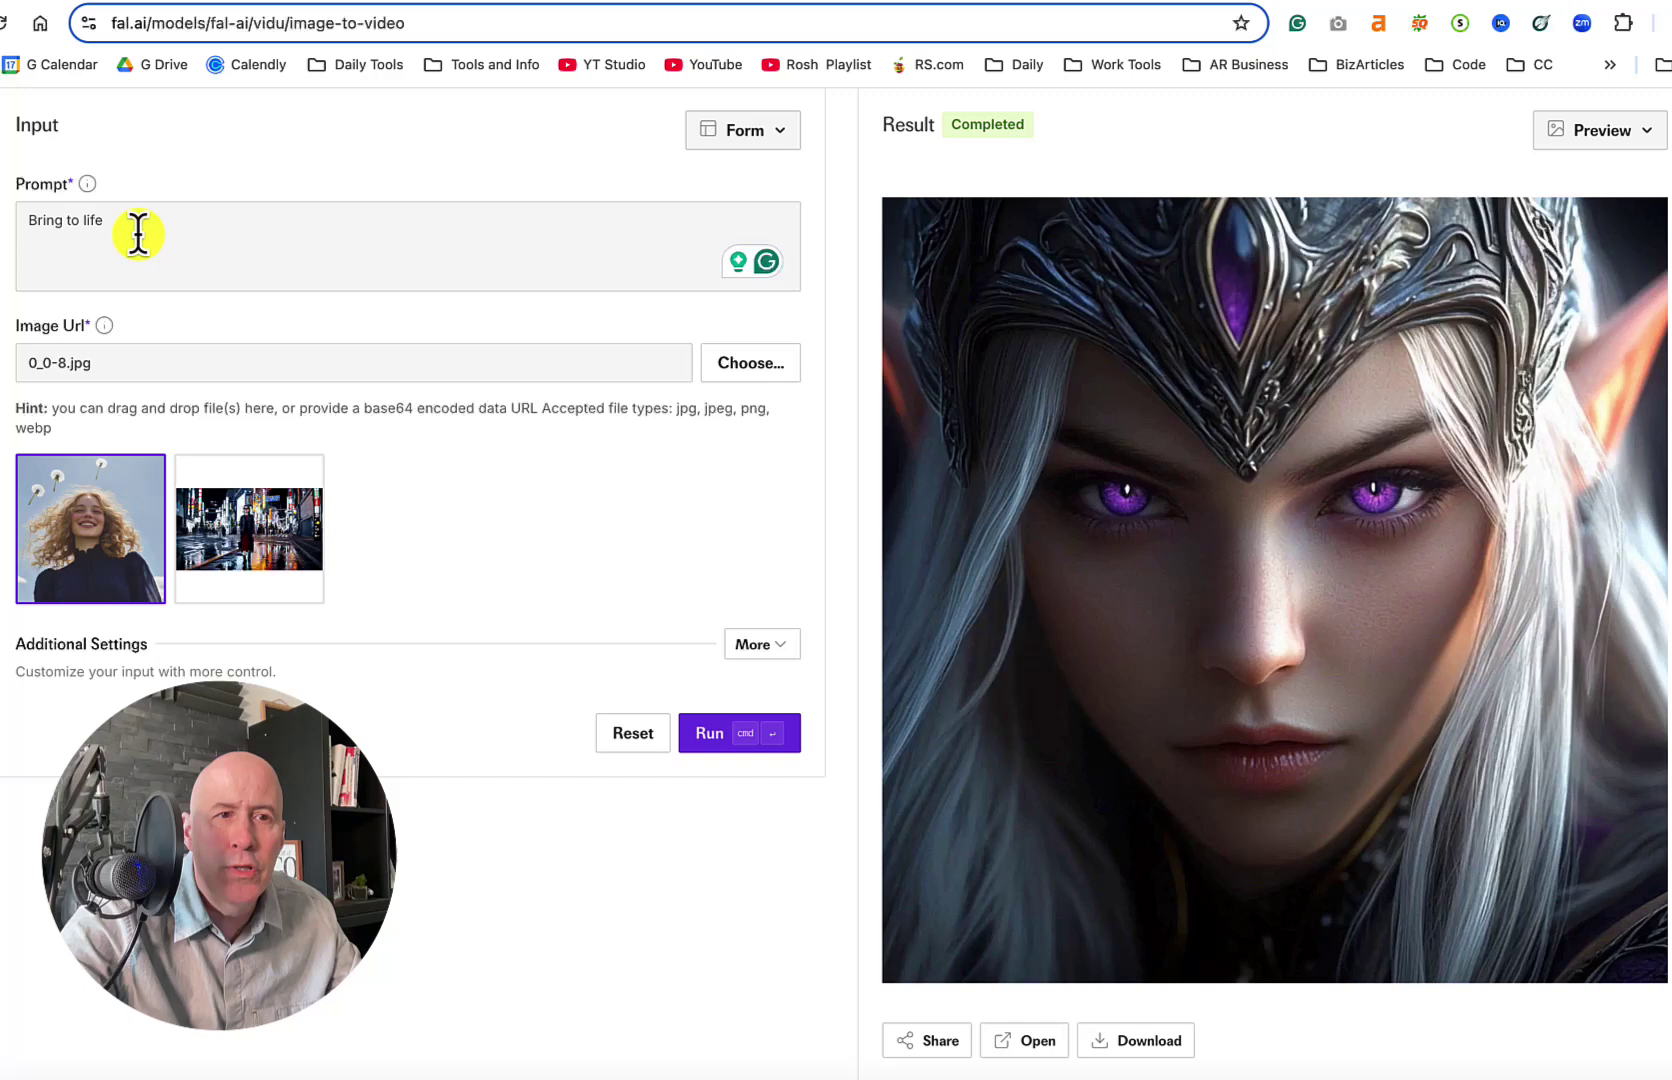
Start editing the Vidu playground's prompt text.
left_click(135, 215)
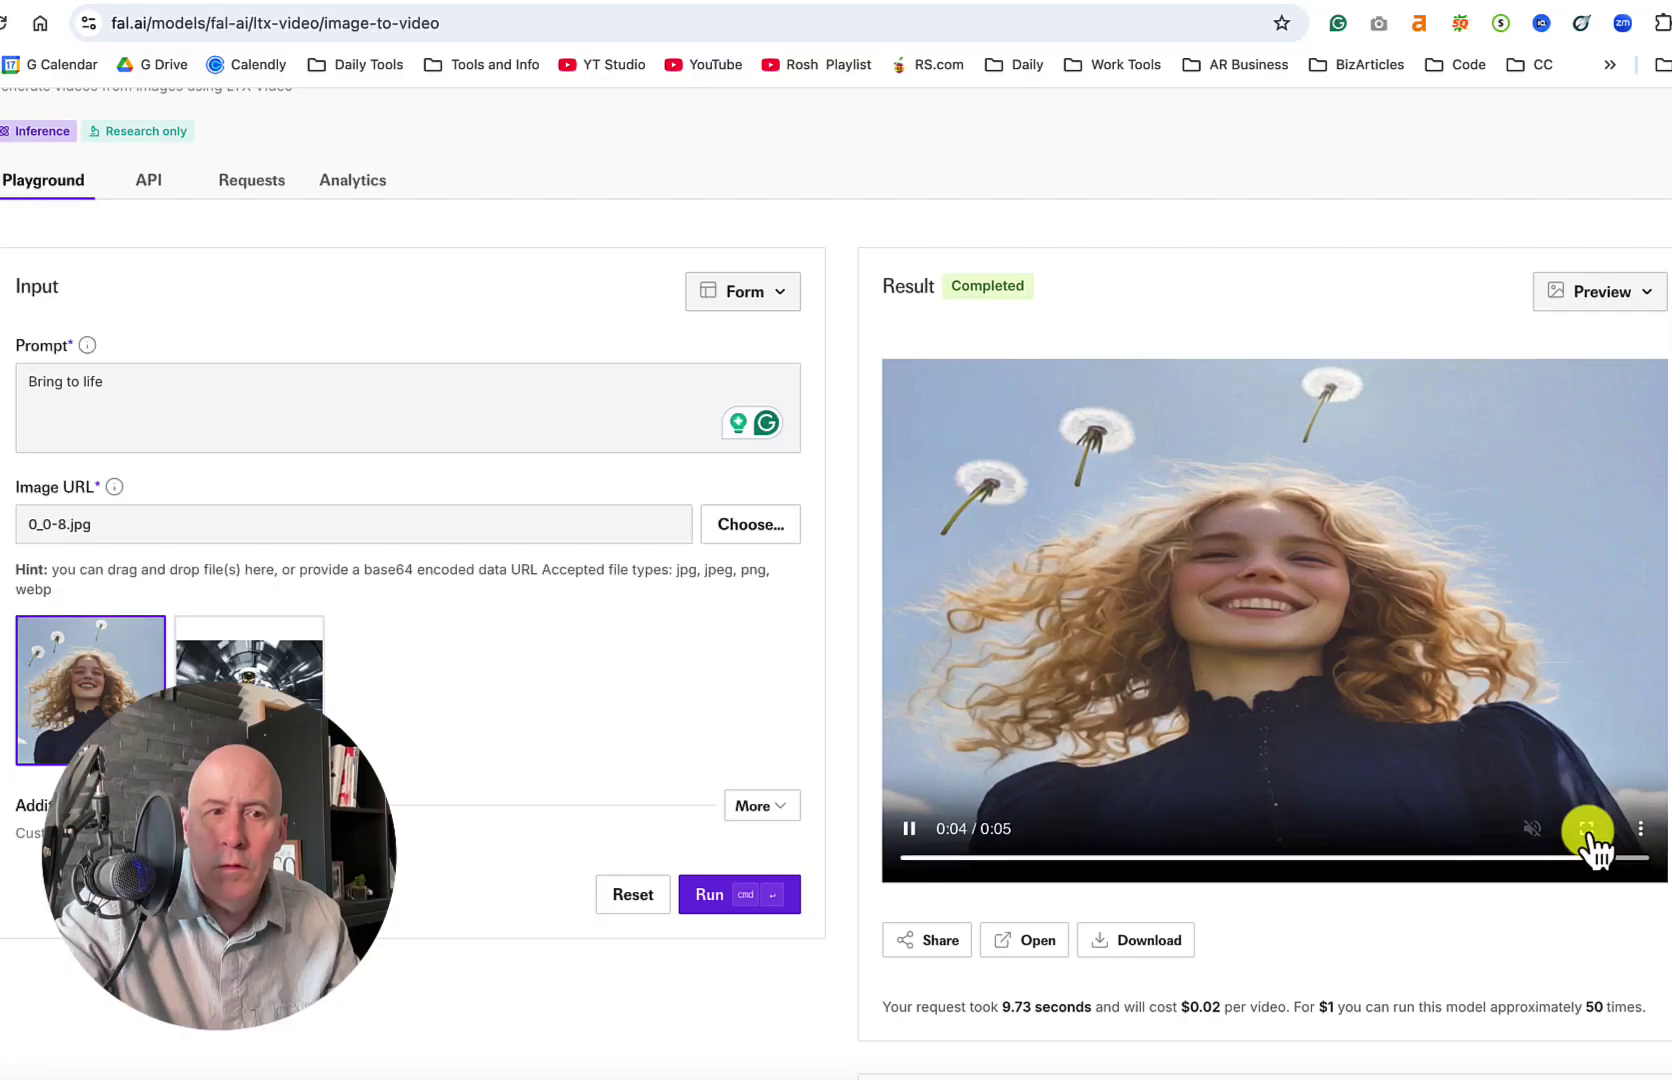
Watch the generated astronaut clip in full screen.
left_click(1592, 843)
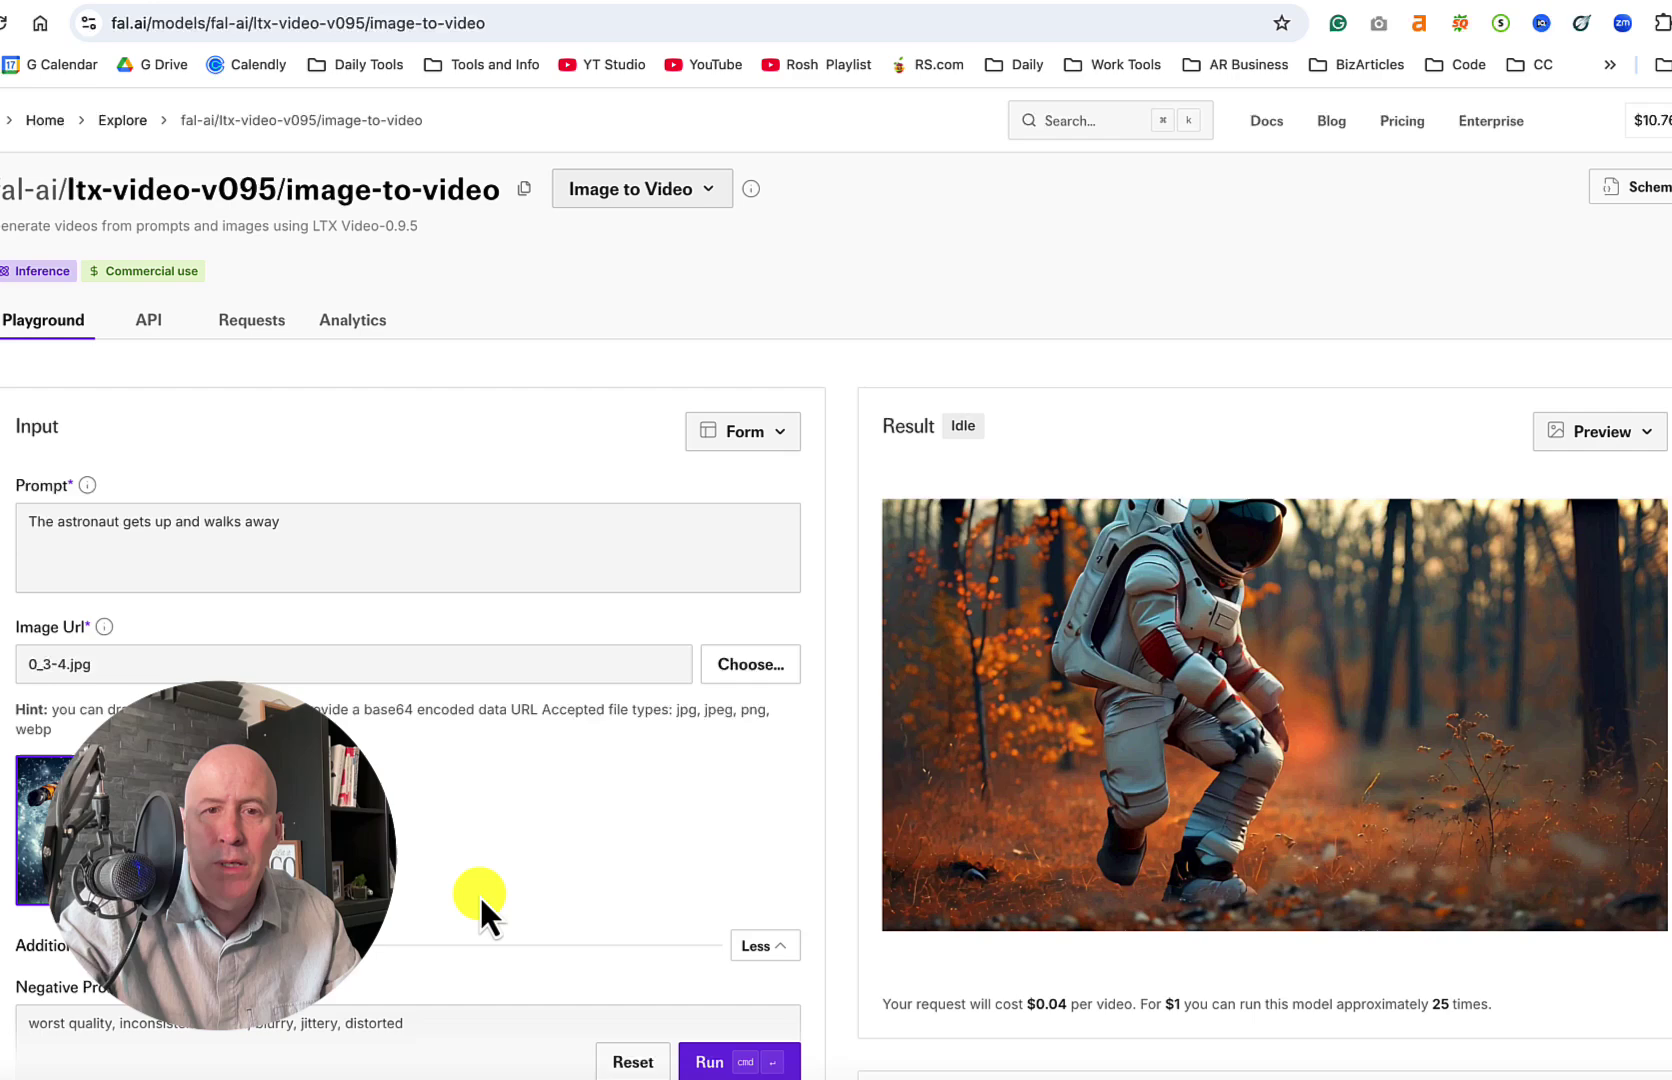
Scroll down the LTX Video 0.9.5 form and start editing the astronaut prompt.
scroll(479, 893, "down", 2)
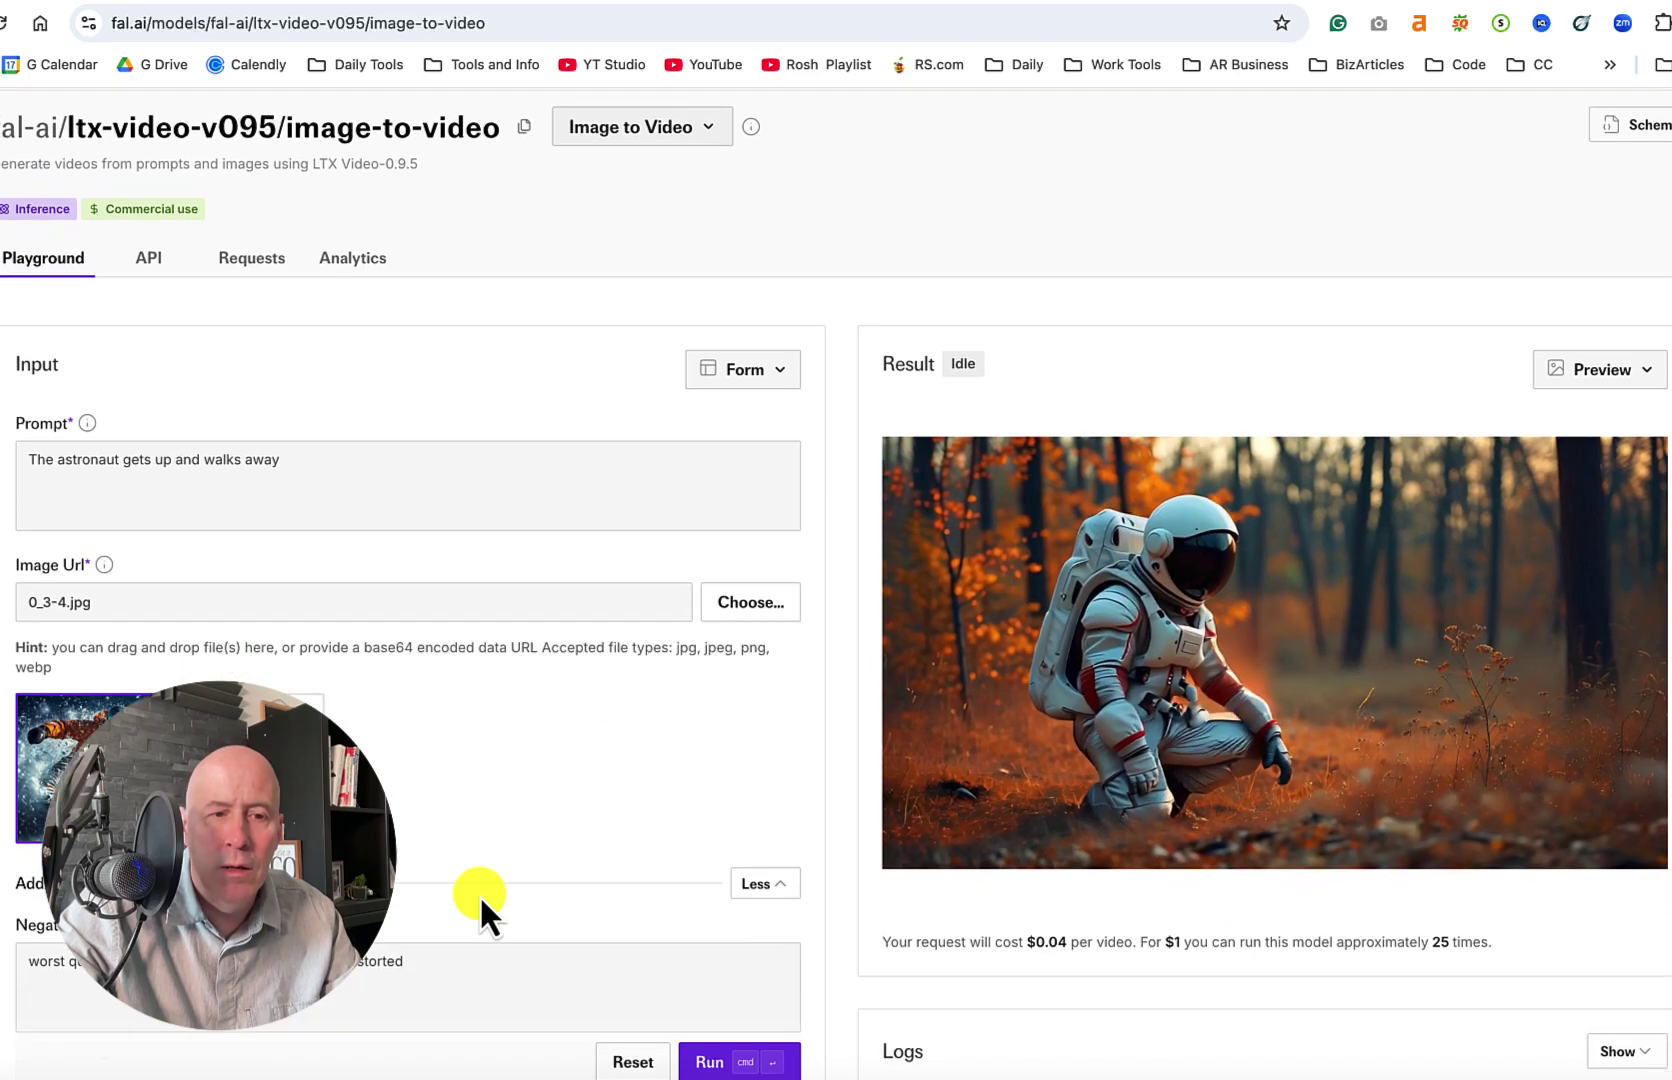
scroll(479, 893, "down", 1)
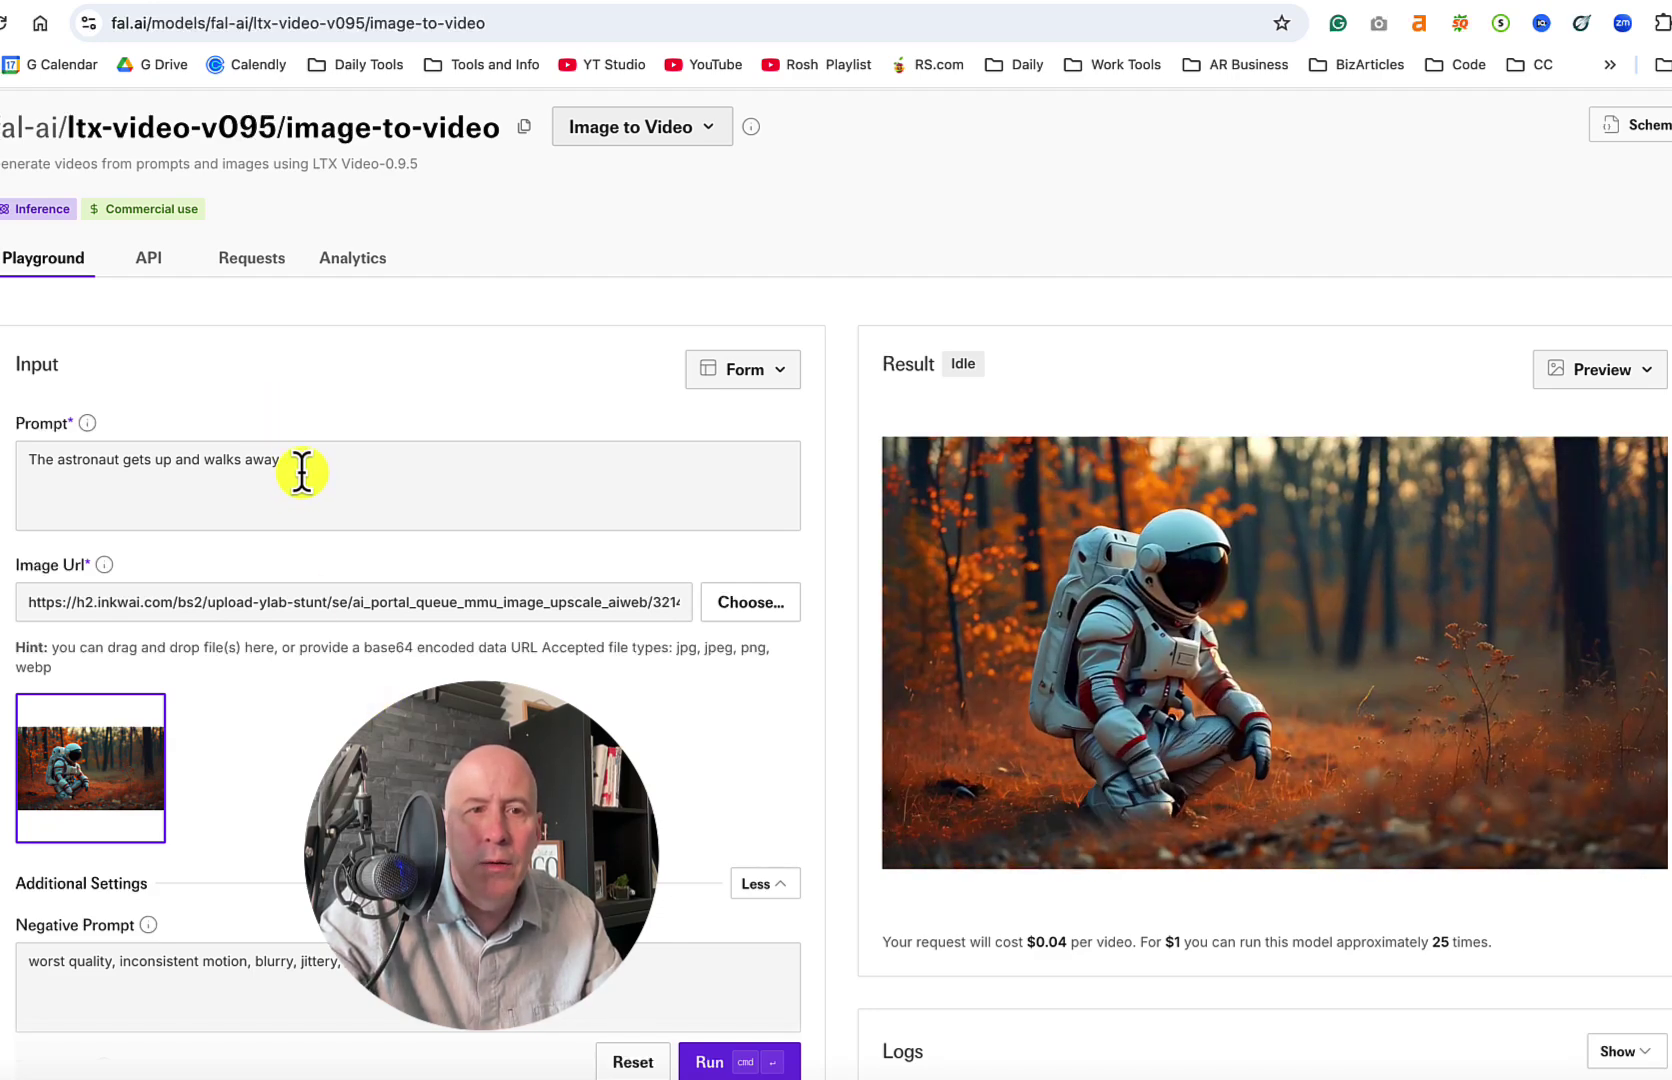
left_click(300, 471)
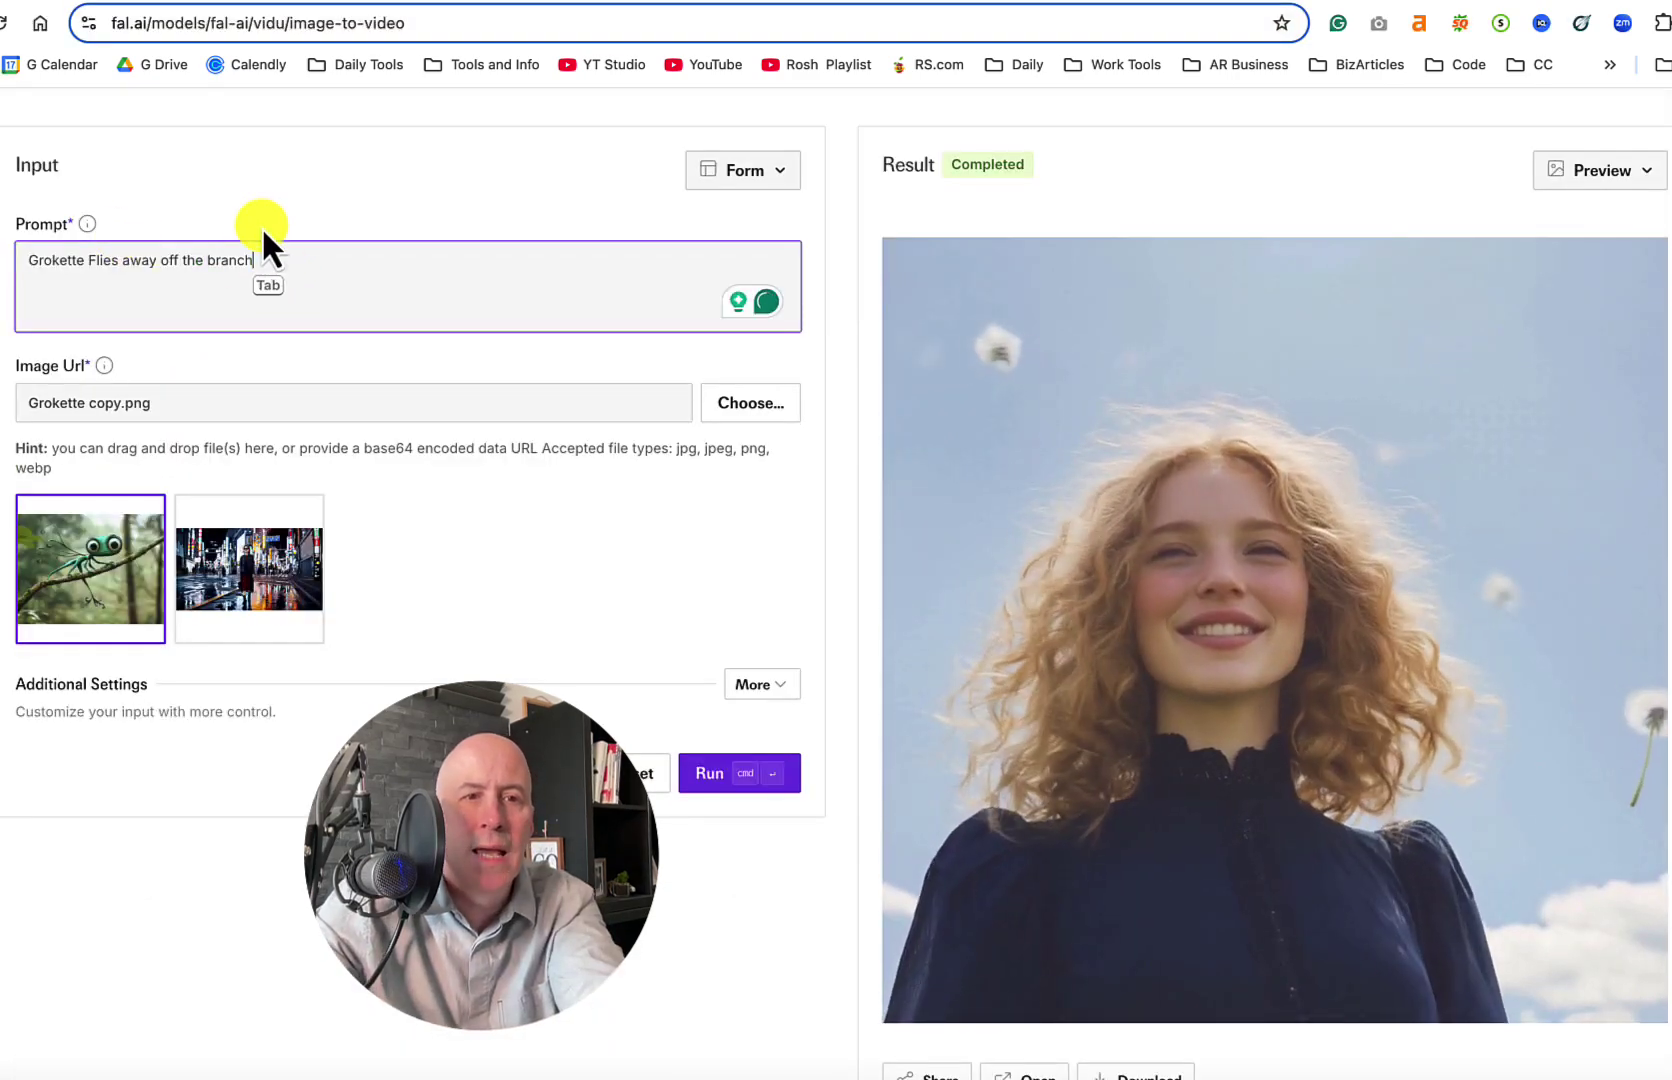
Select the 'Grokette Flies away off the branch' prompt and run the Vidu generation.
triple_click(262, 230)
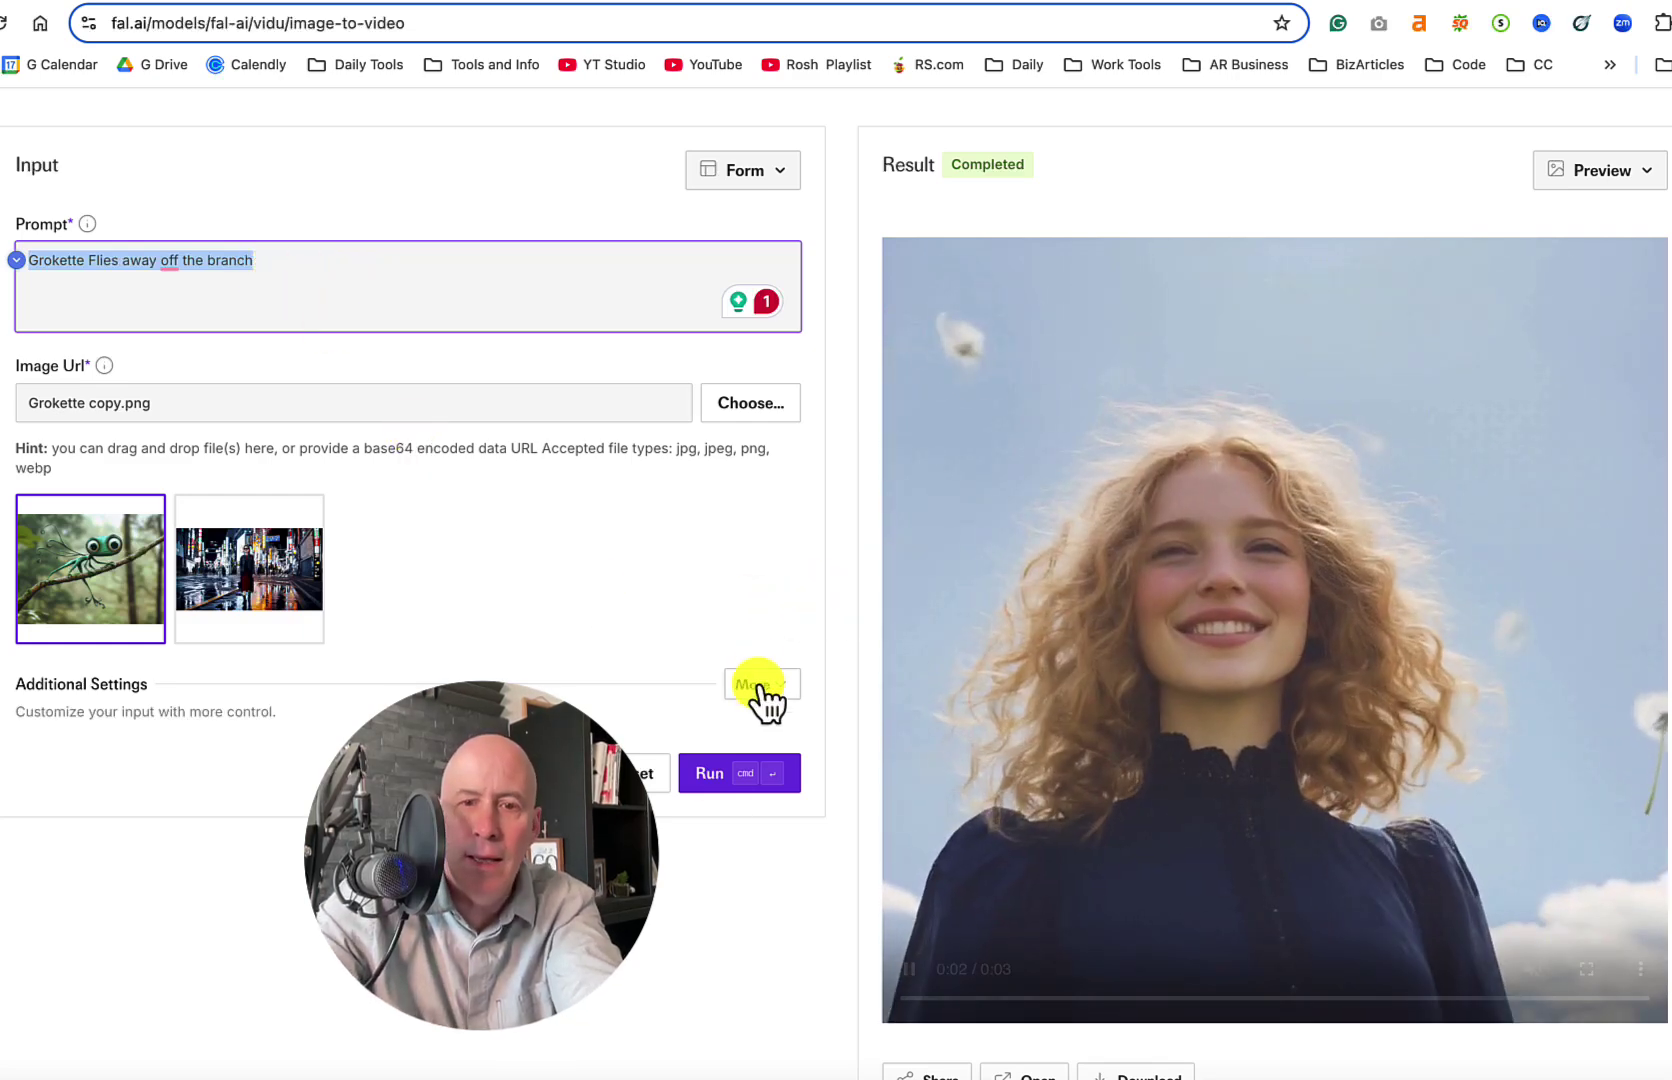
left_click(714, 773)
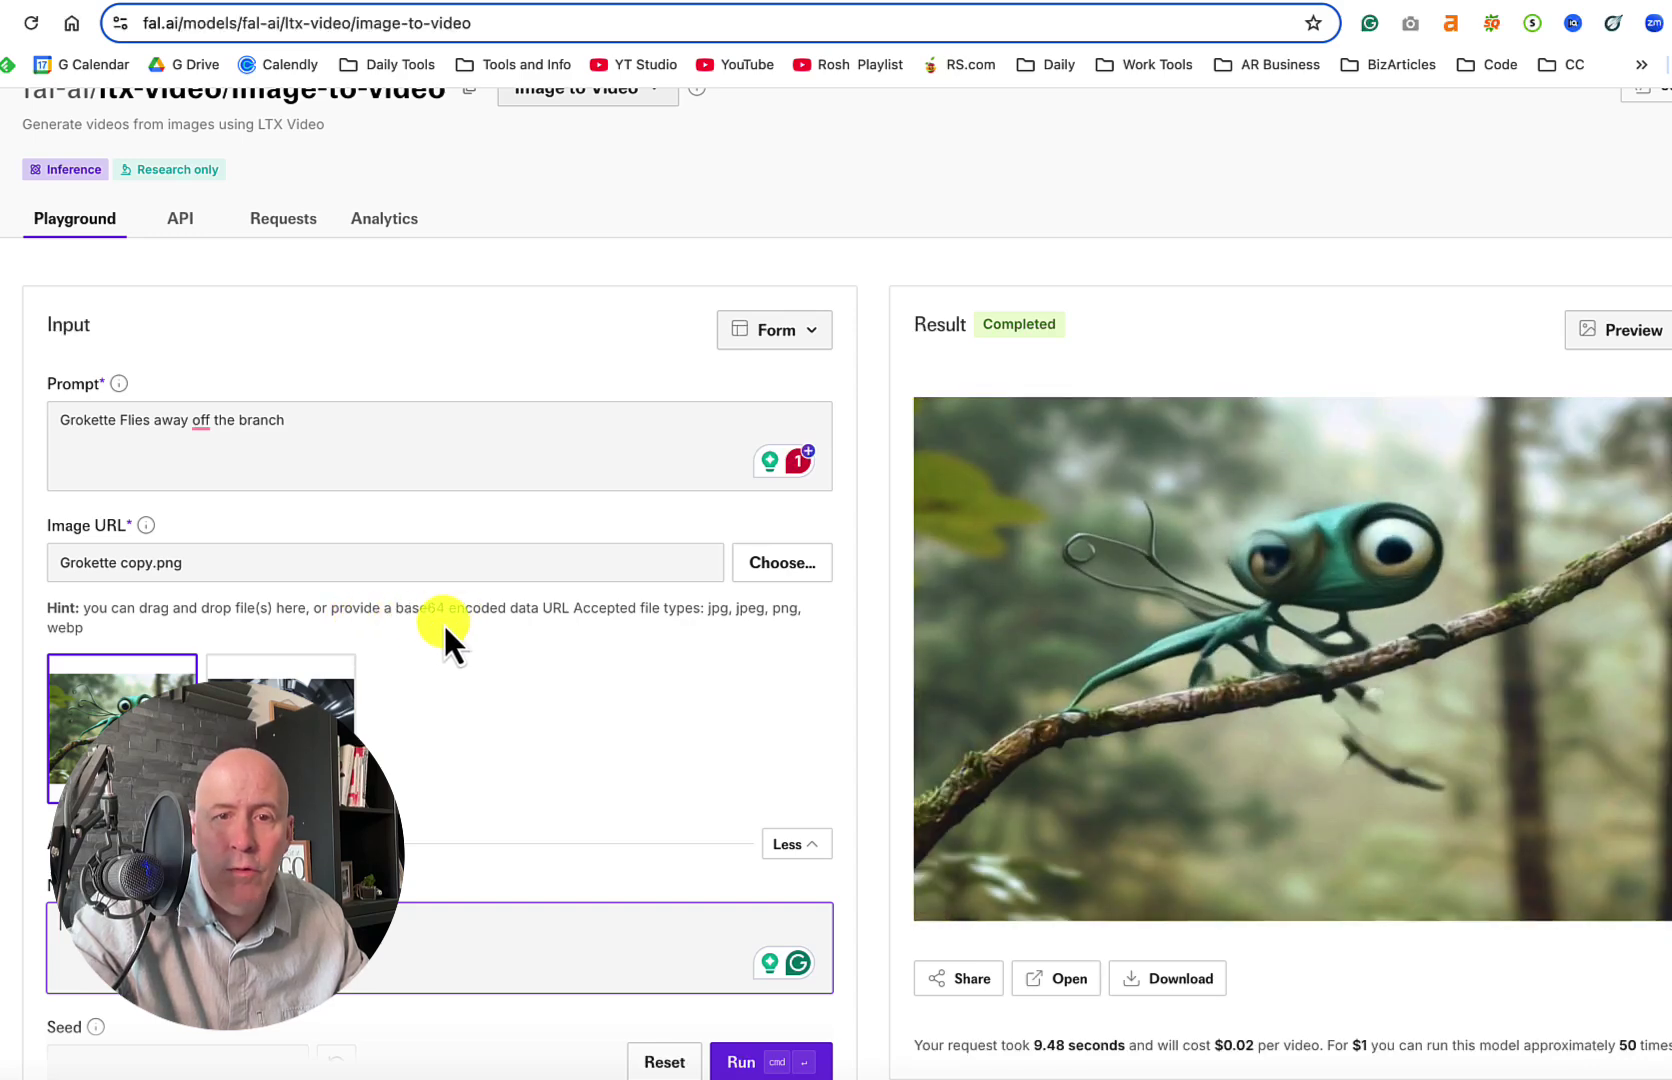
Drag 0_0-9.jpg and 0_2-1.jpg from Finder onto the LTX Video page's drop zone.
left_click(10, 340)
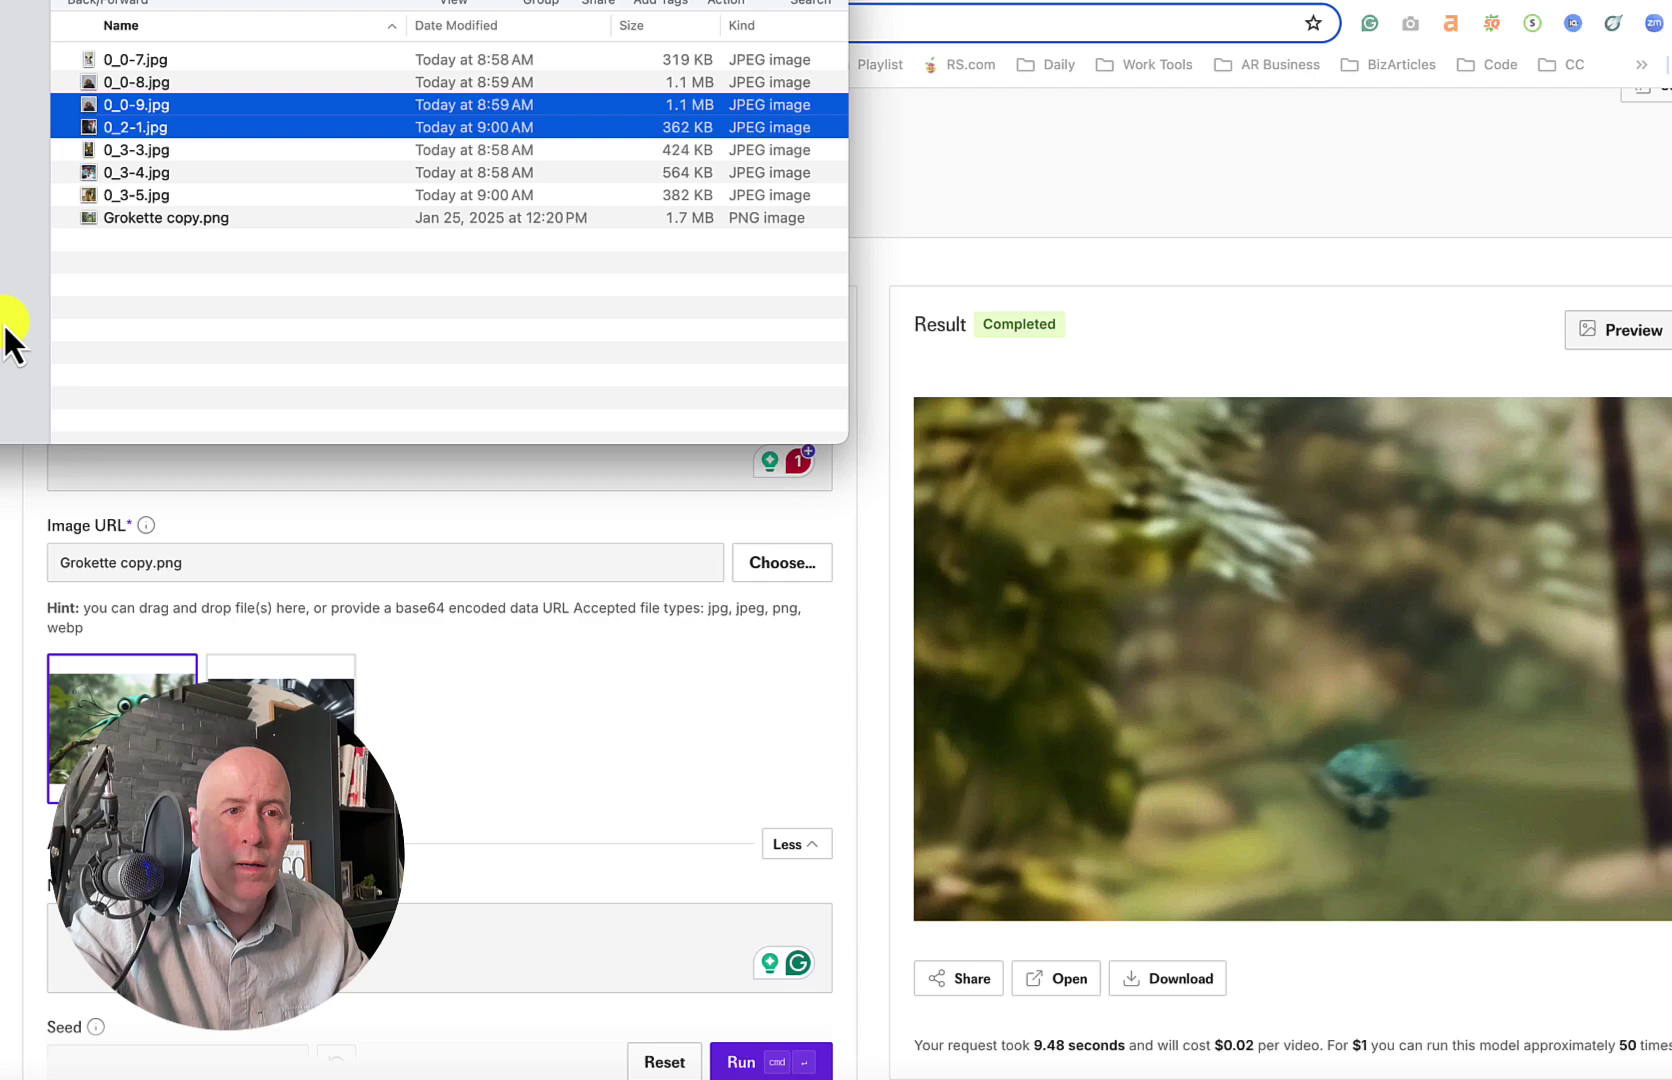
left_click_drag(110, 125, 251, 620)
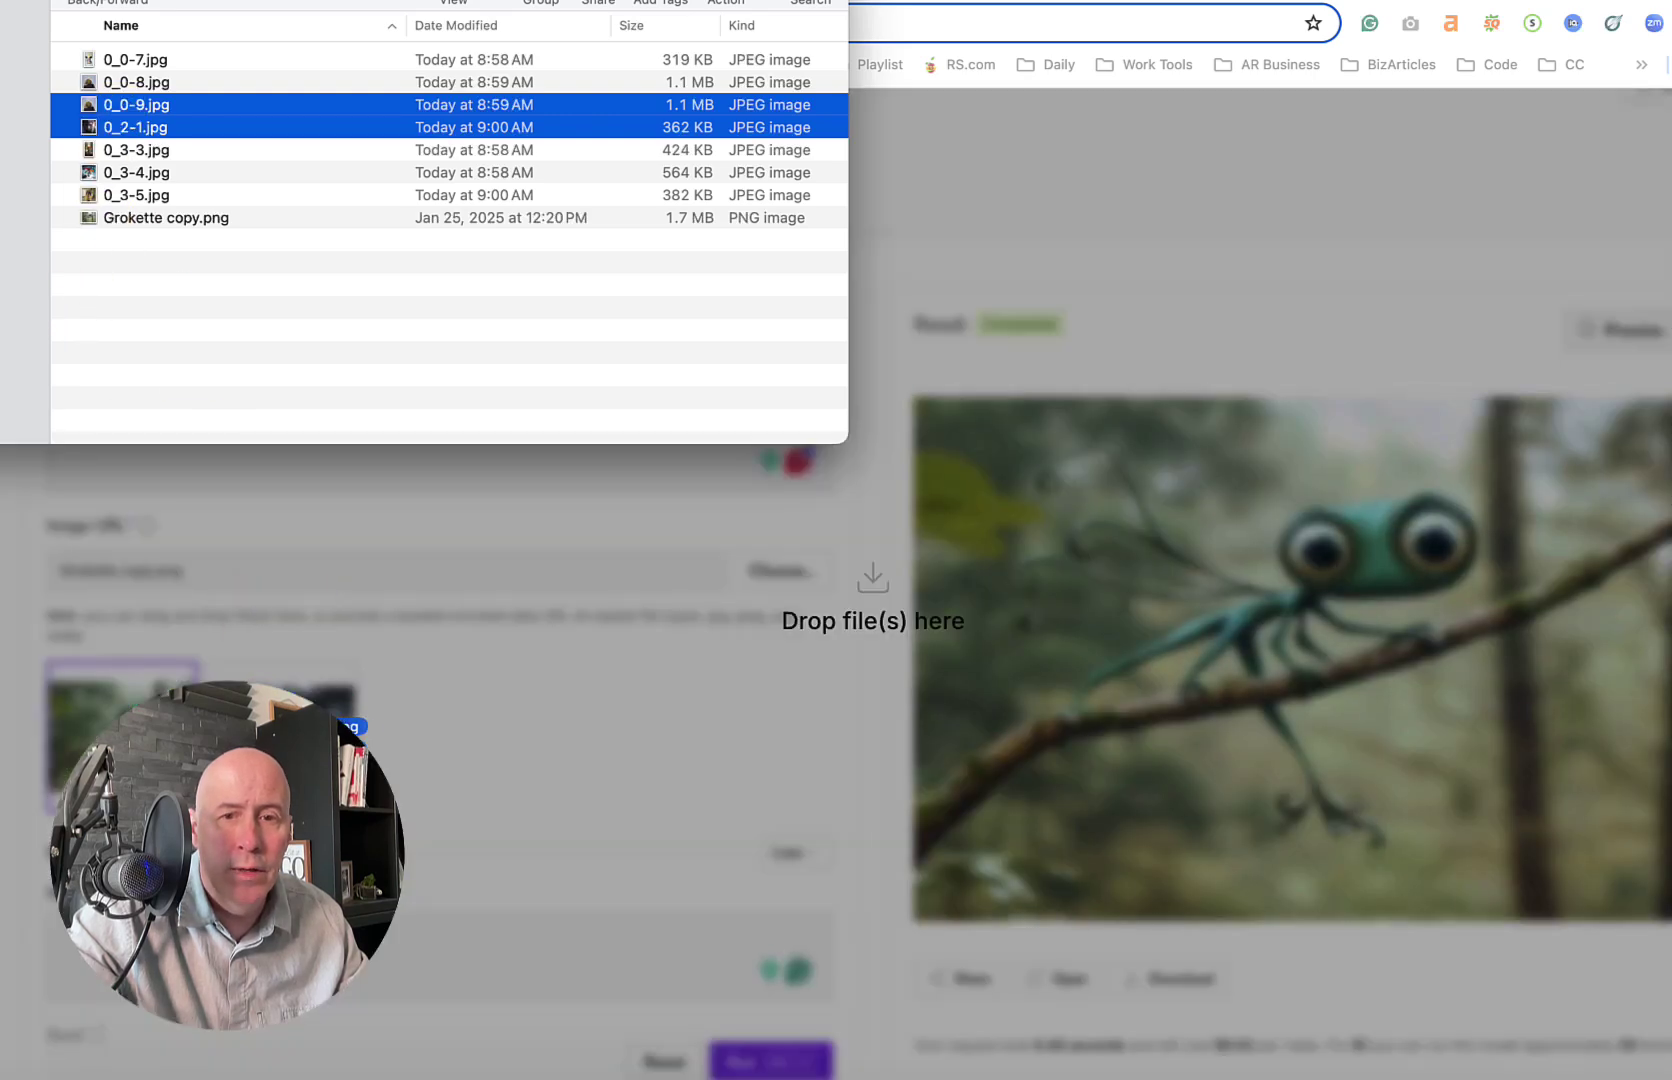
left_click_drag(479, 748, 479, 747)
scroll(479, 746, "down", 10)
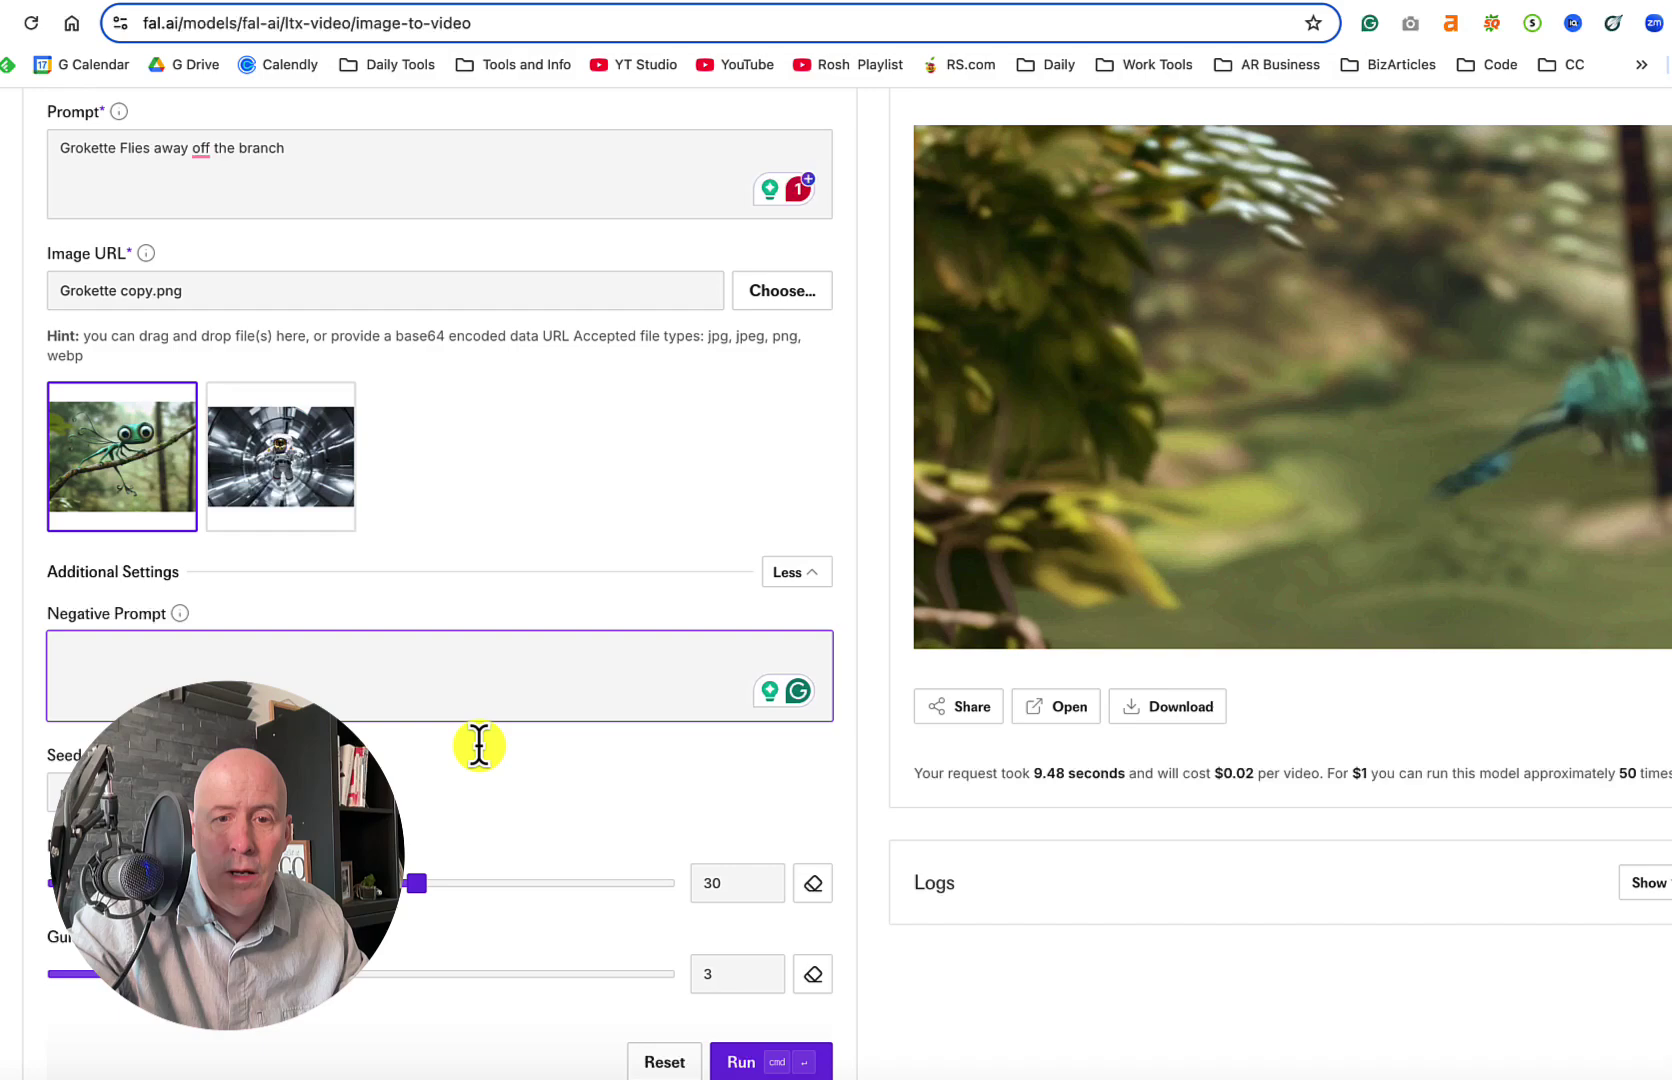
scroll(479, 746, "up", 8)
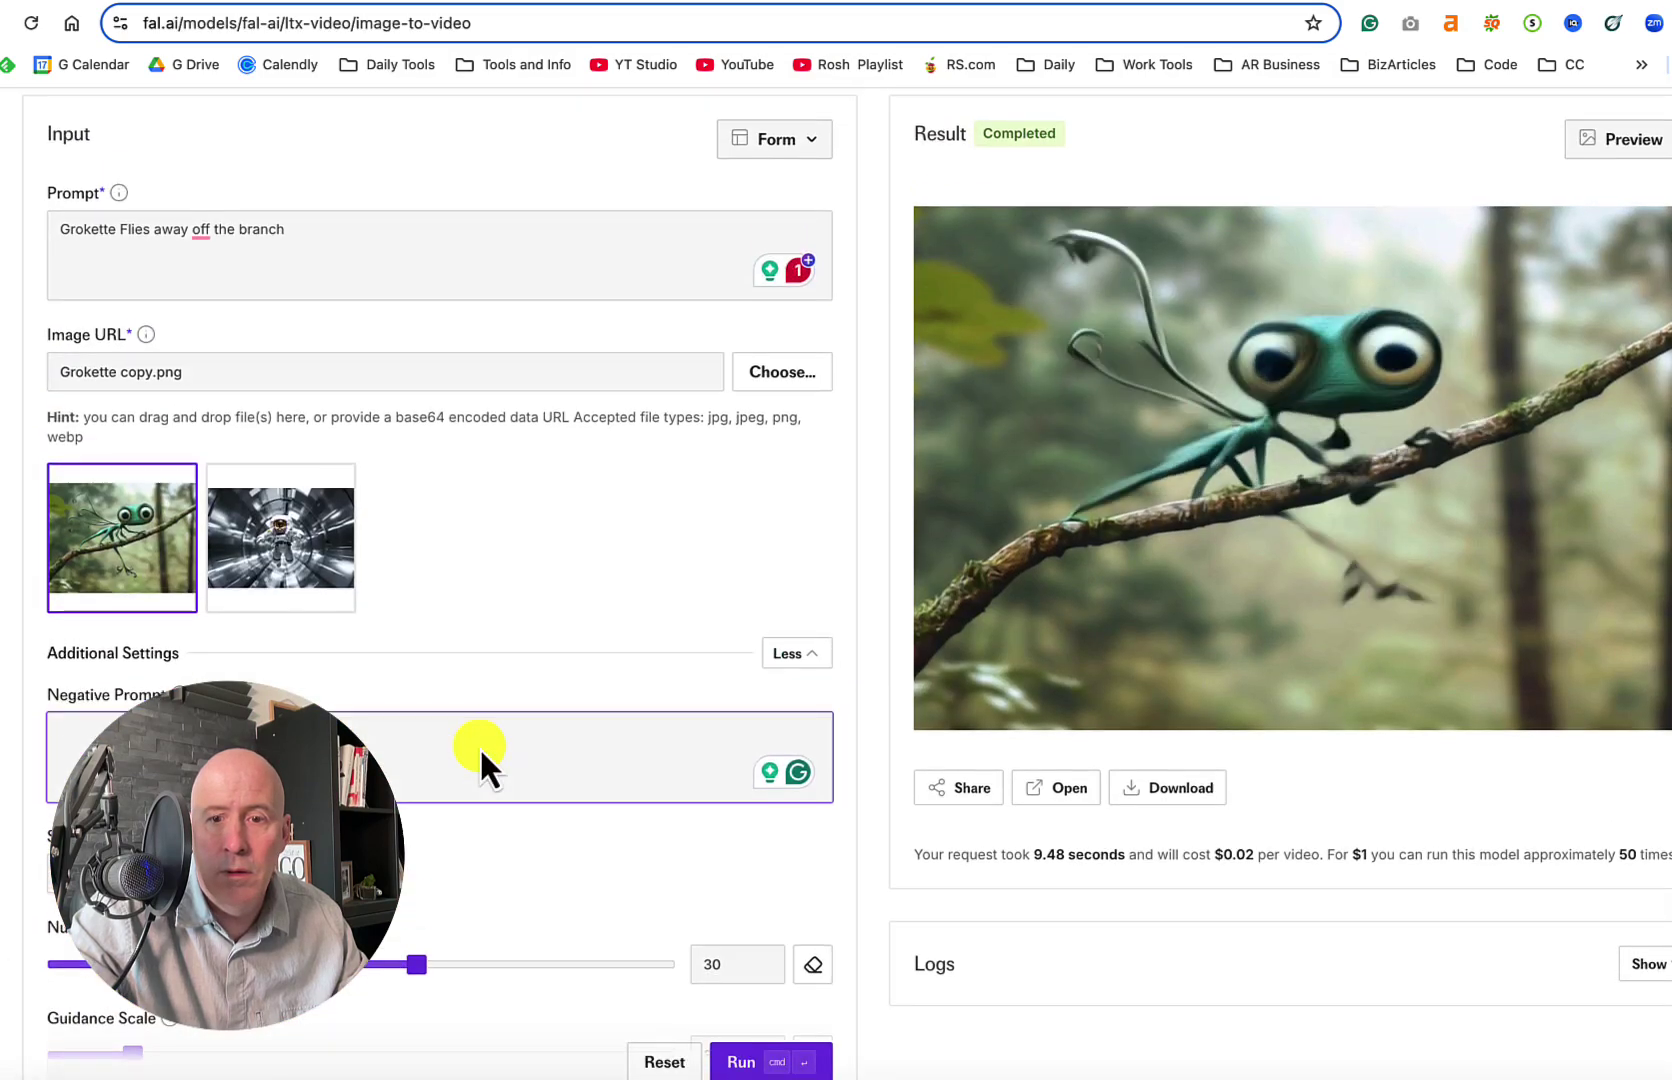
scroll(479, 746, "up", 2)
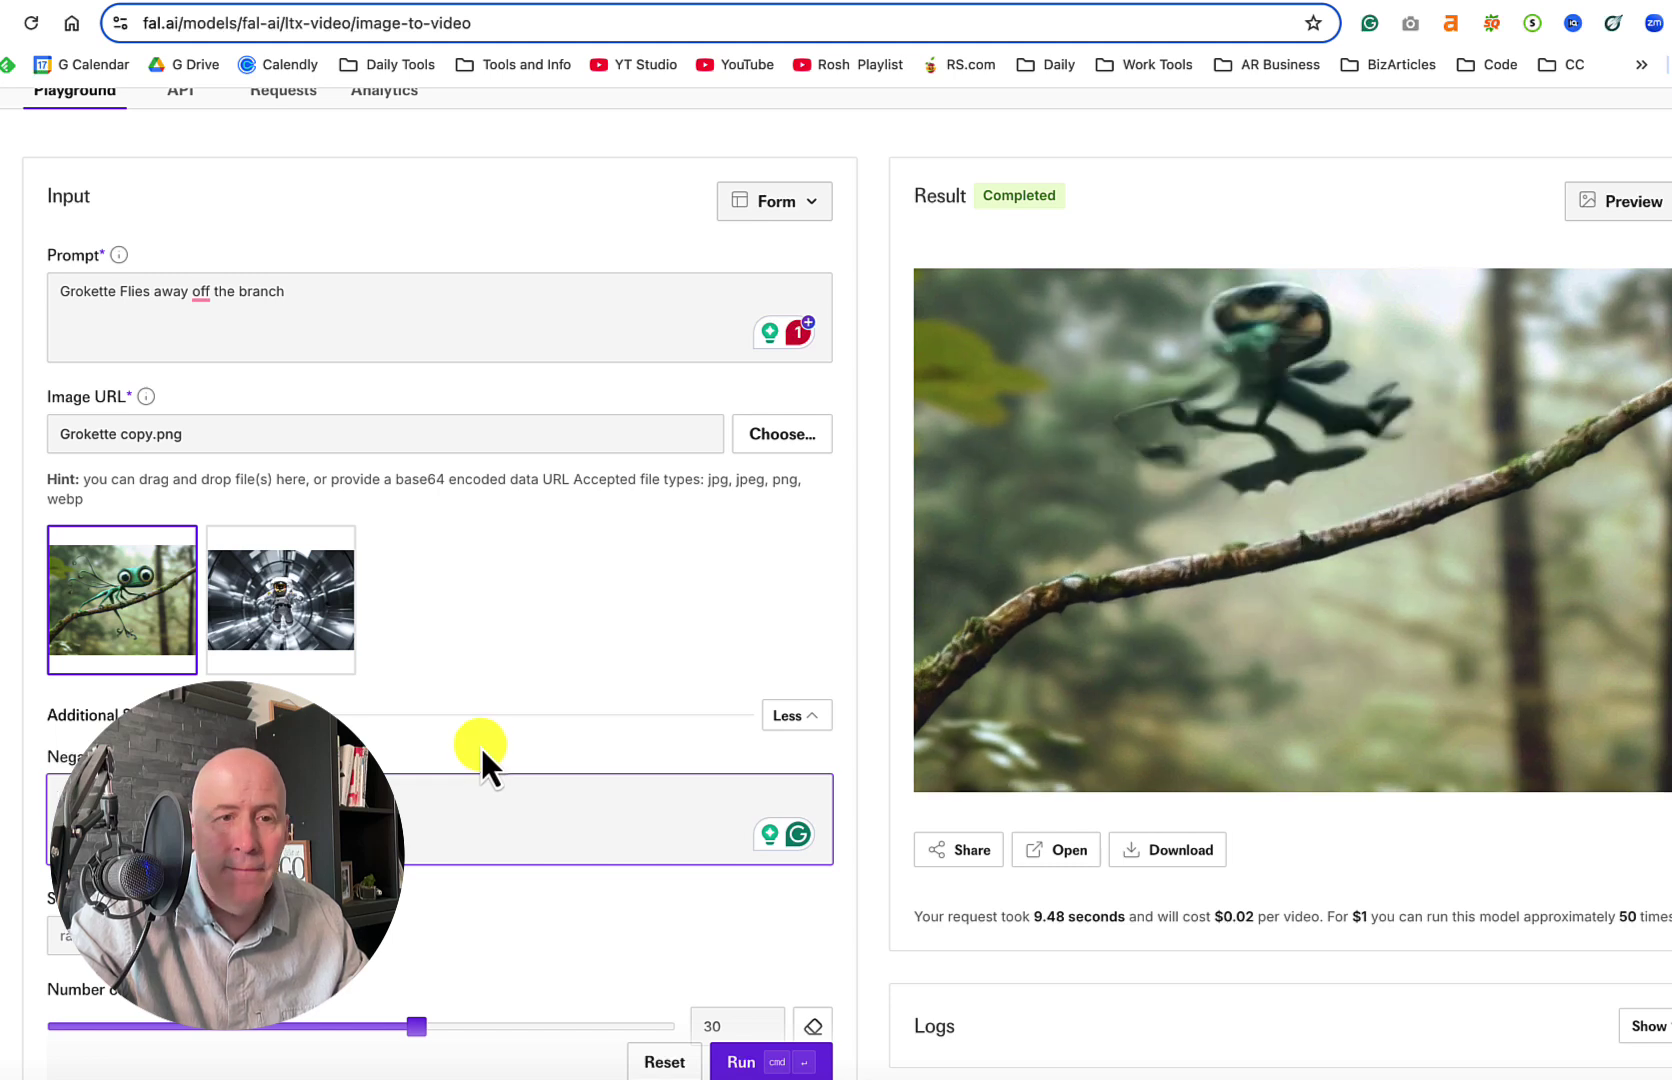
Scroll up the Vidu page to view the Grokette branch result.
scroll(600, 603, "up", 1)
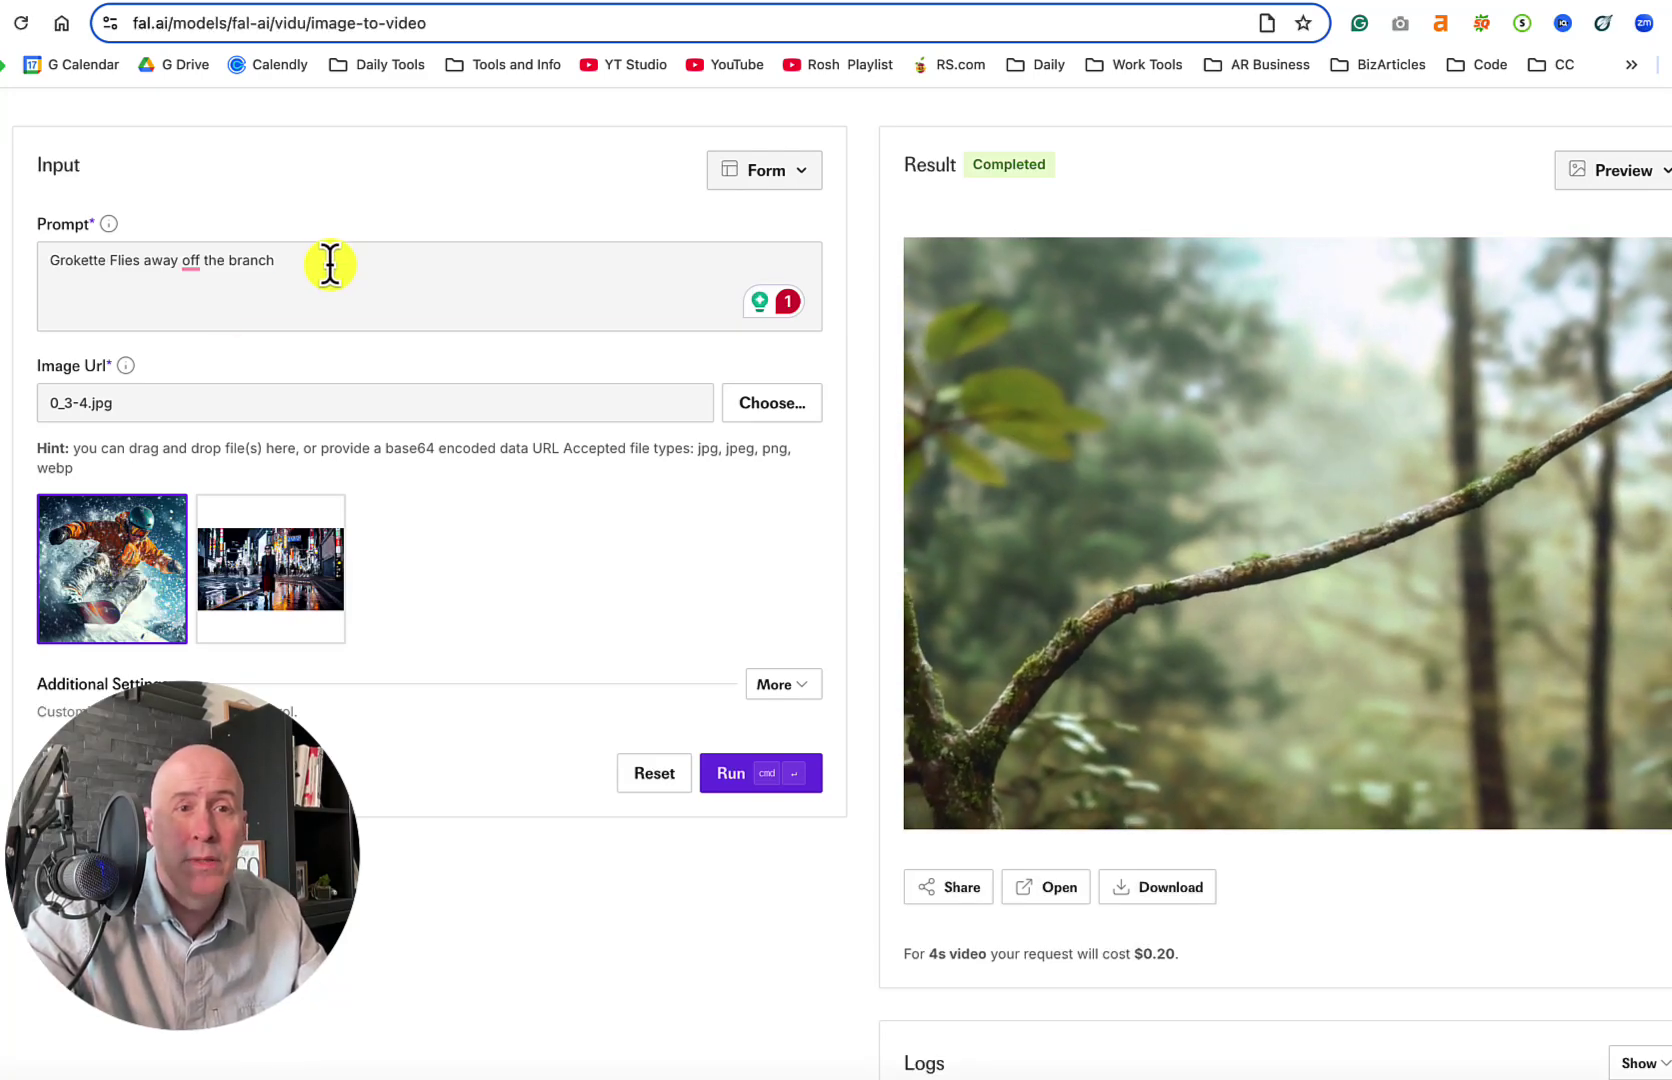
Replace the Vidu prompt text with 'Bring to life'.
triple_click(328, 261)
left_click_drag(328, 261, 316, 223)
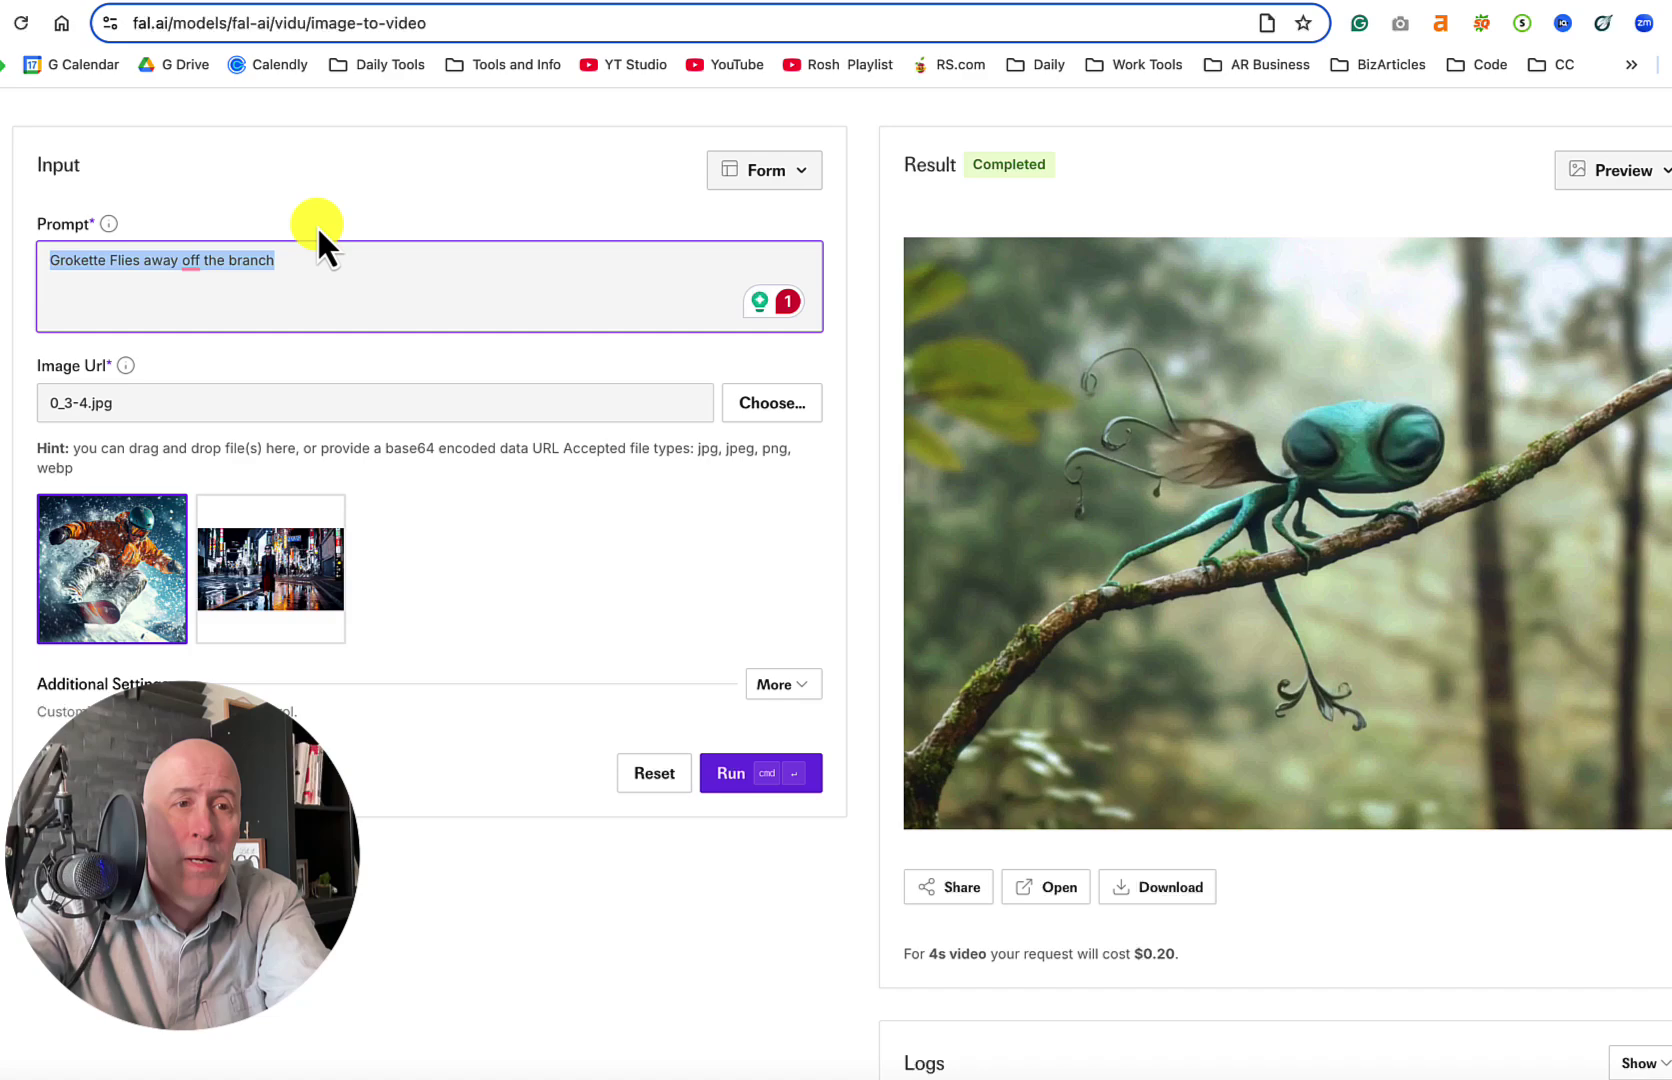
type("Bring")
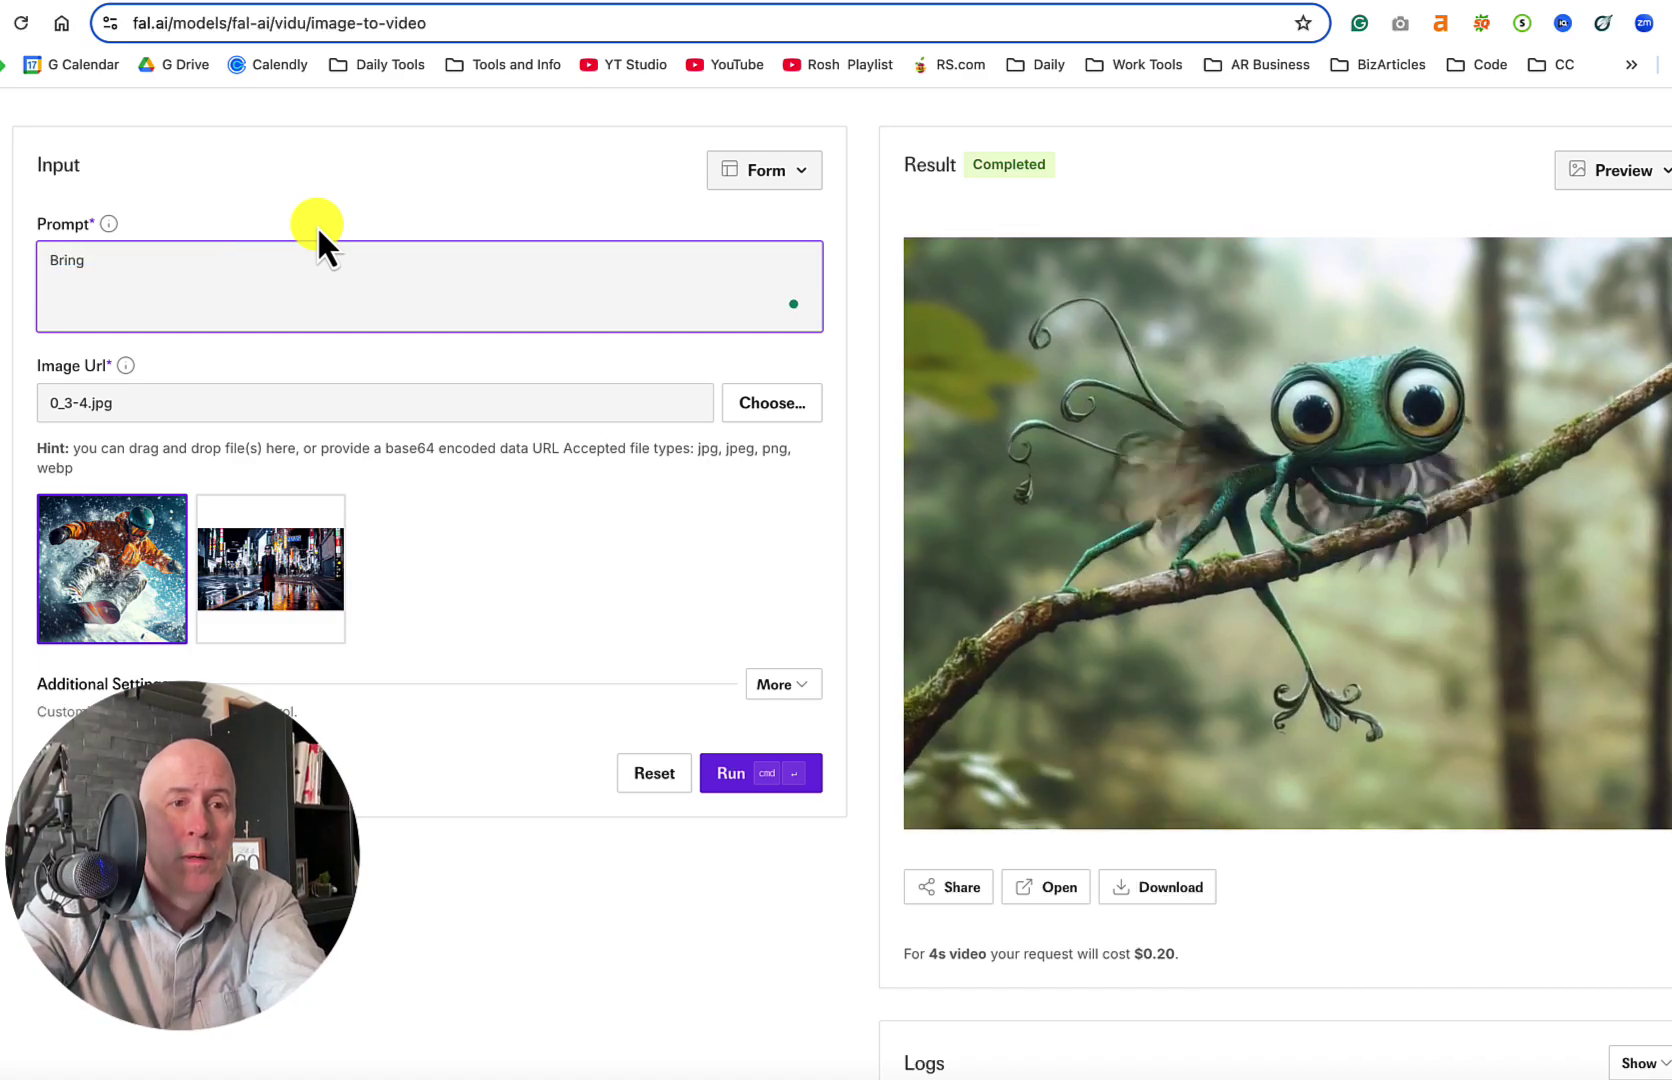
type(" to life")
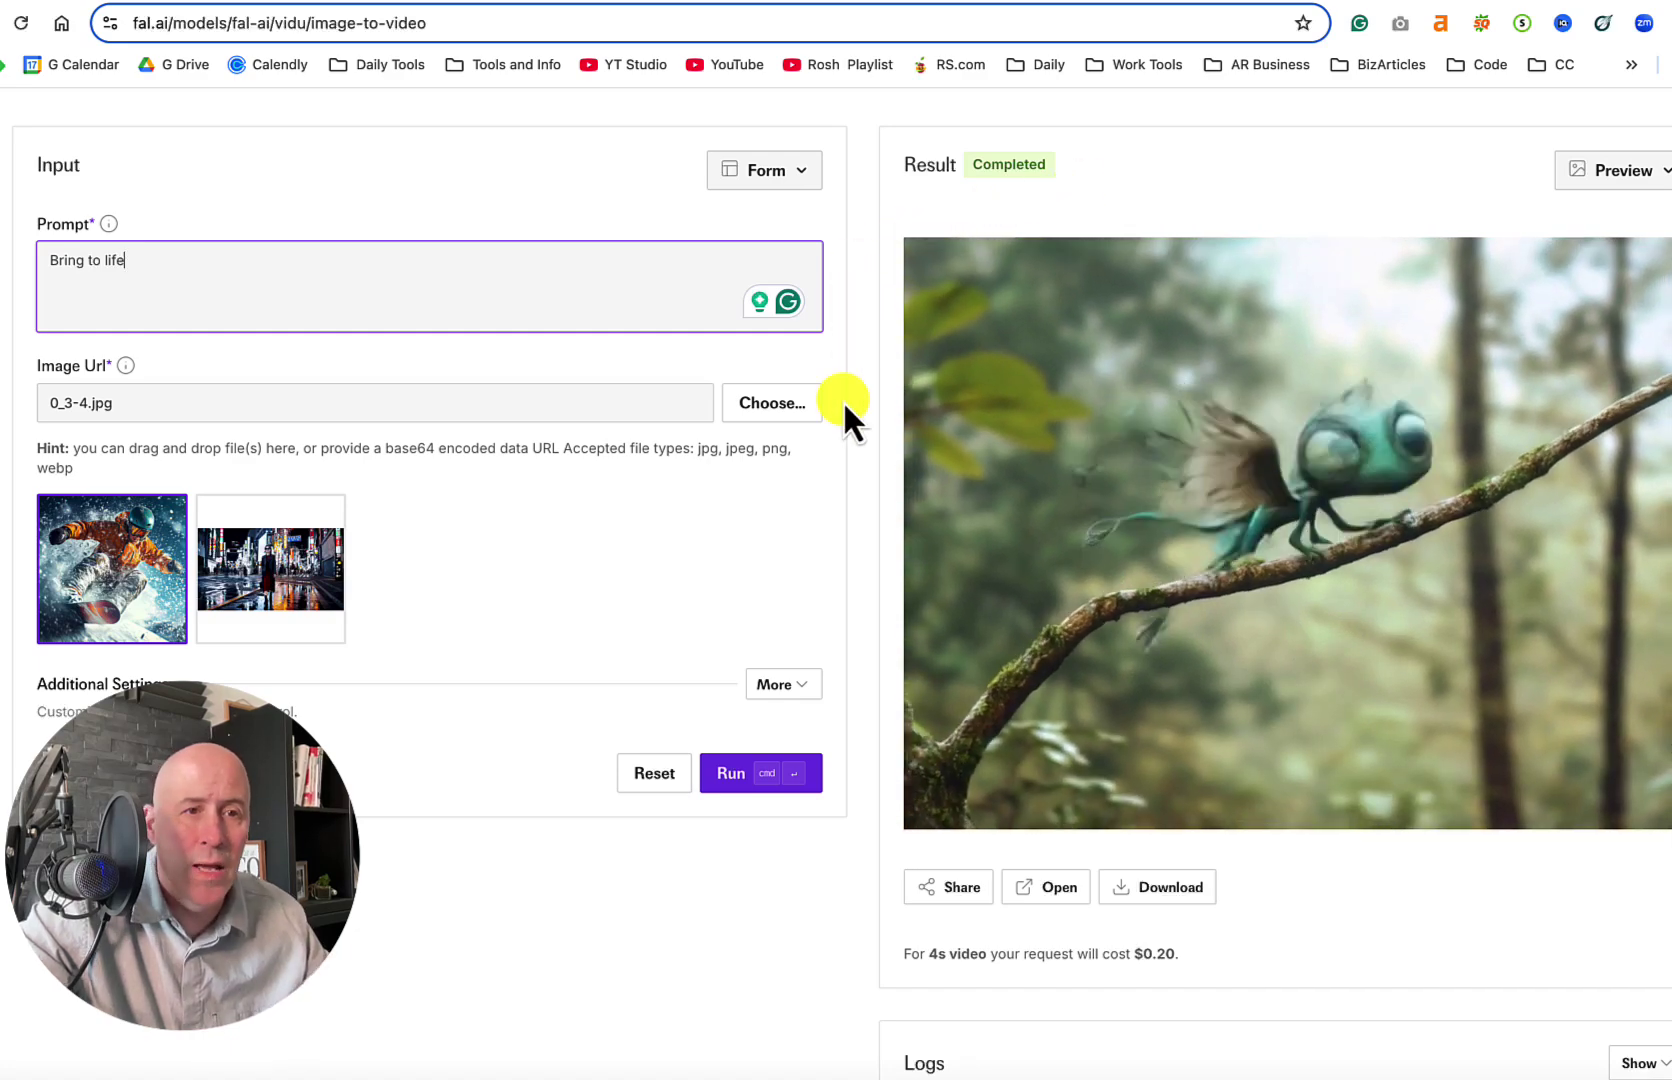
scroll(811, 452, "up", 1)
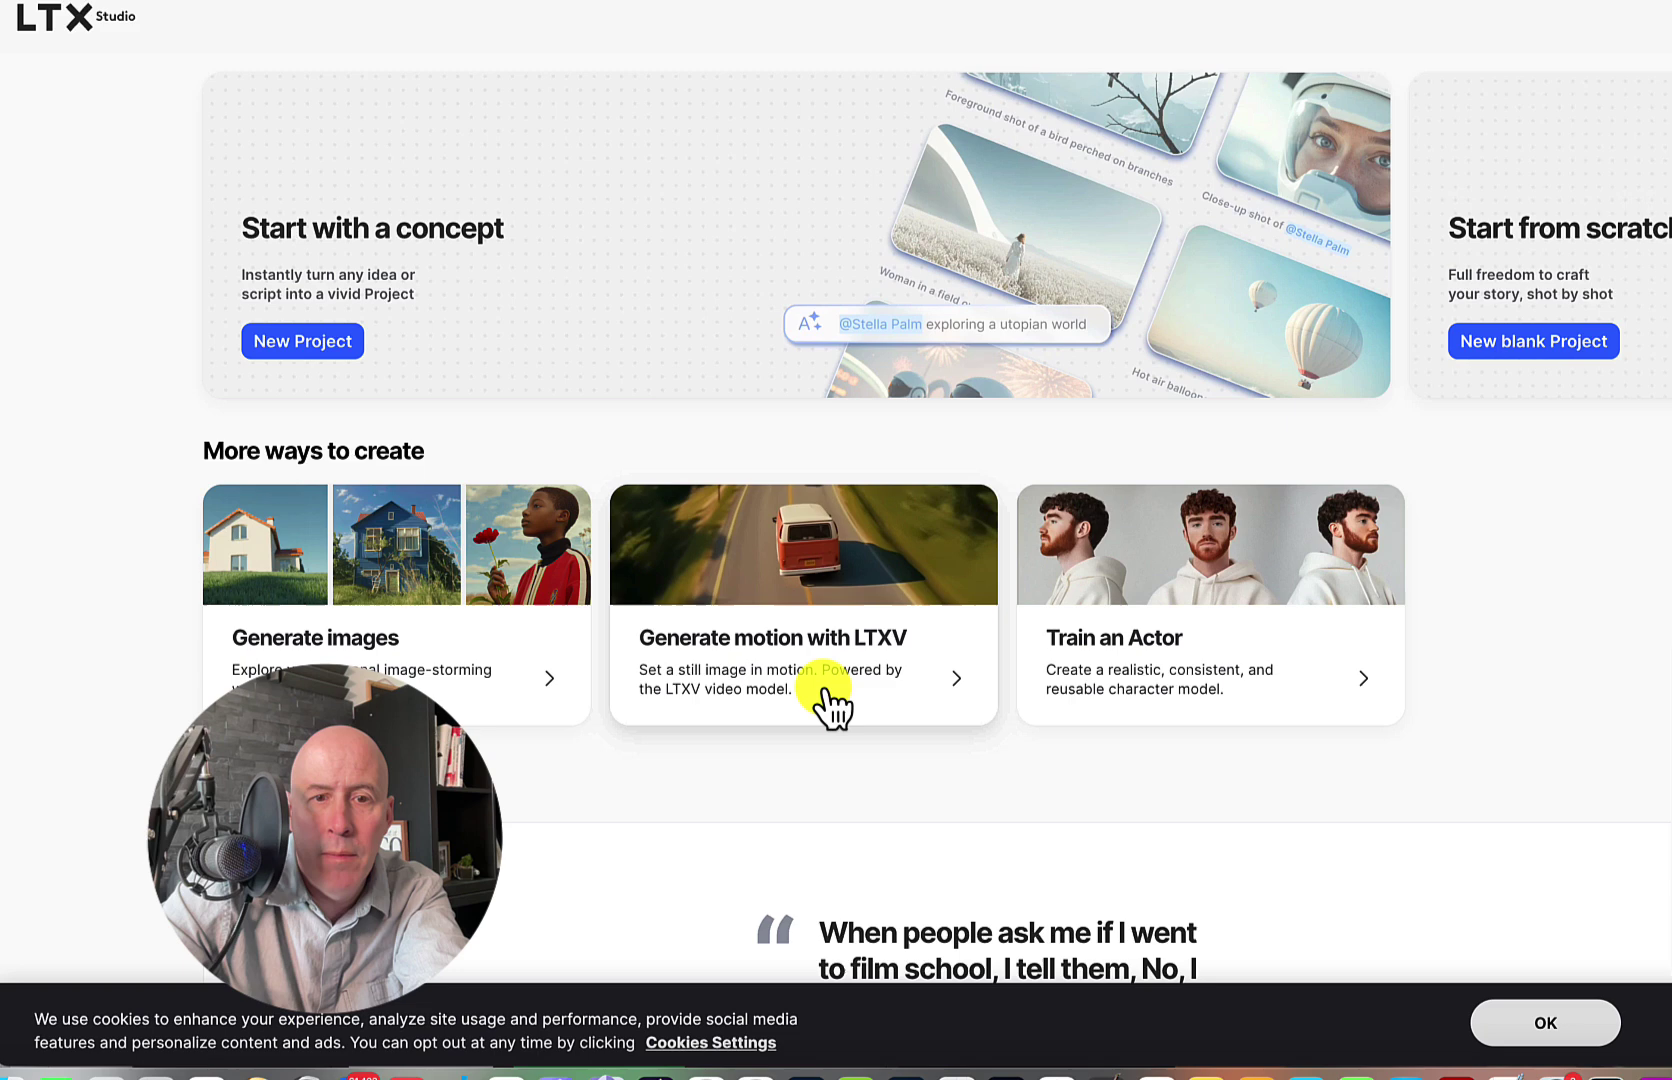
Open the 'Generate motion with LTXV' card on the LTX Studio home page.
left_click(822, 660)
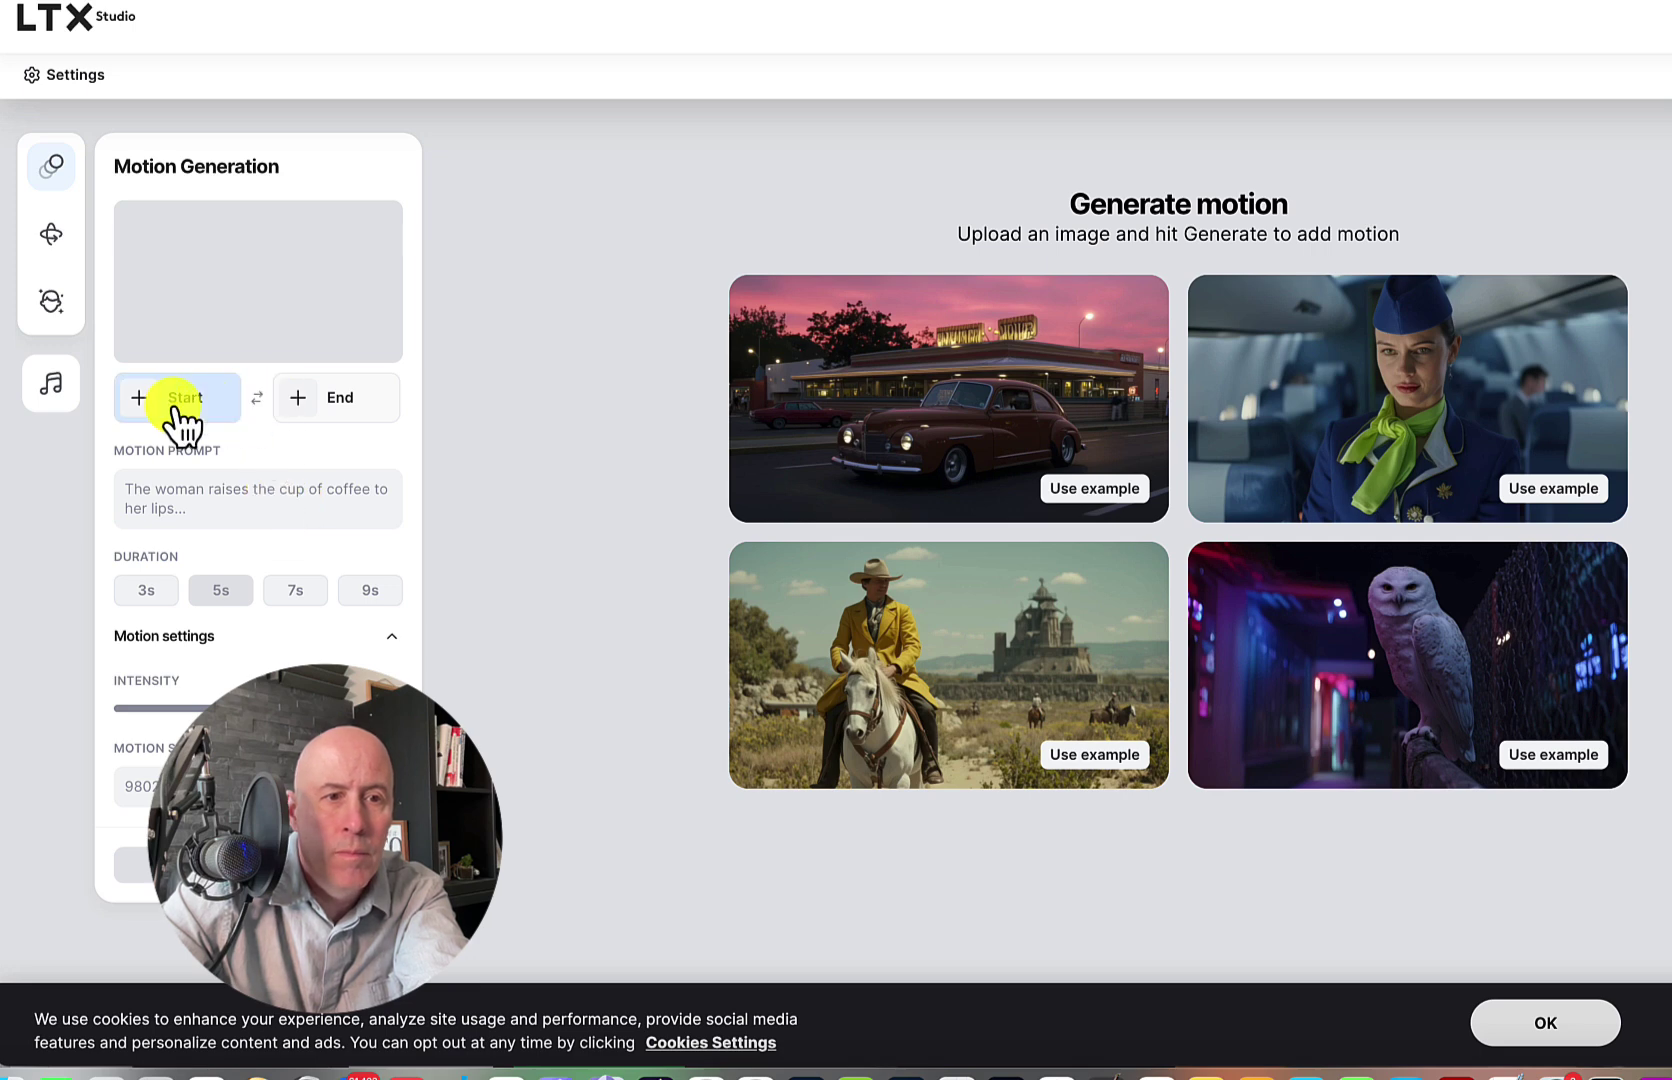
Upload 0_0-8.jpg as the start-frame image.
left_click(168, 458)
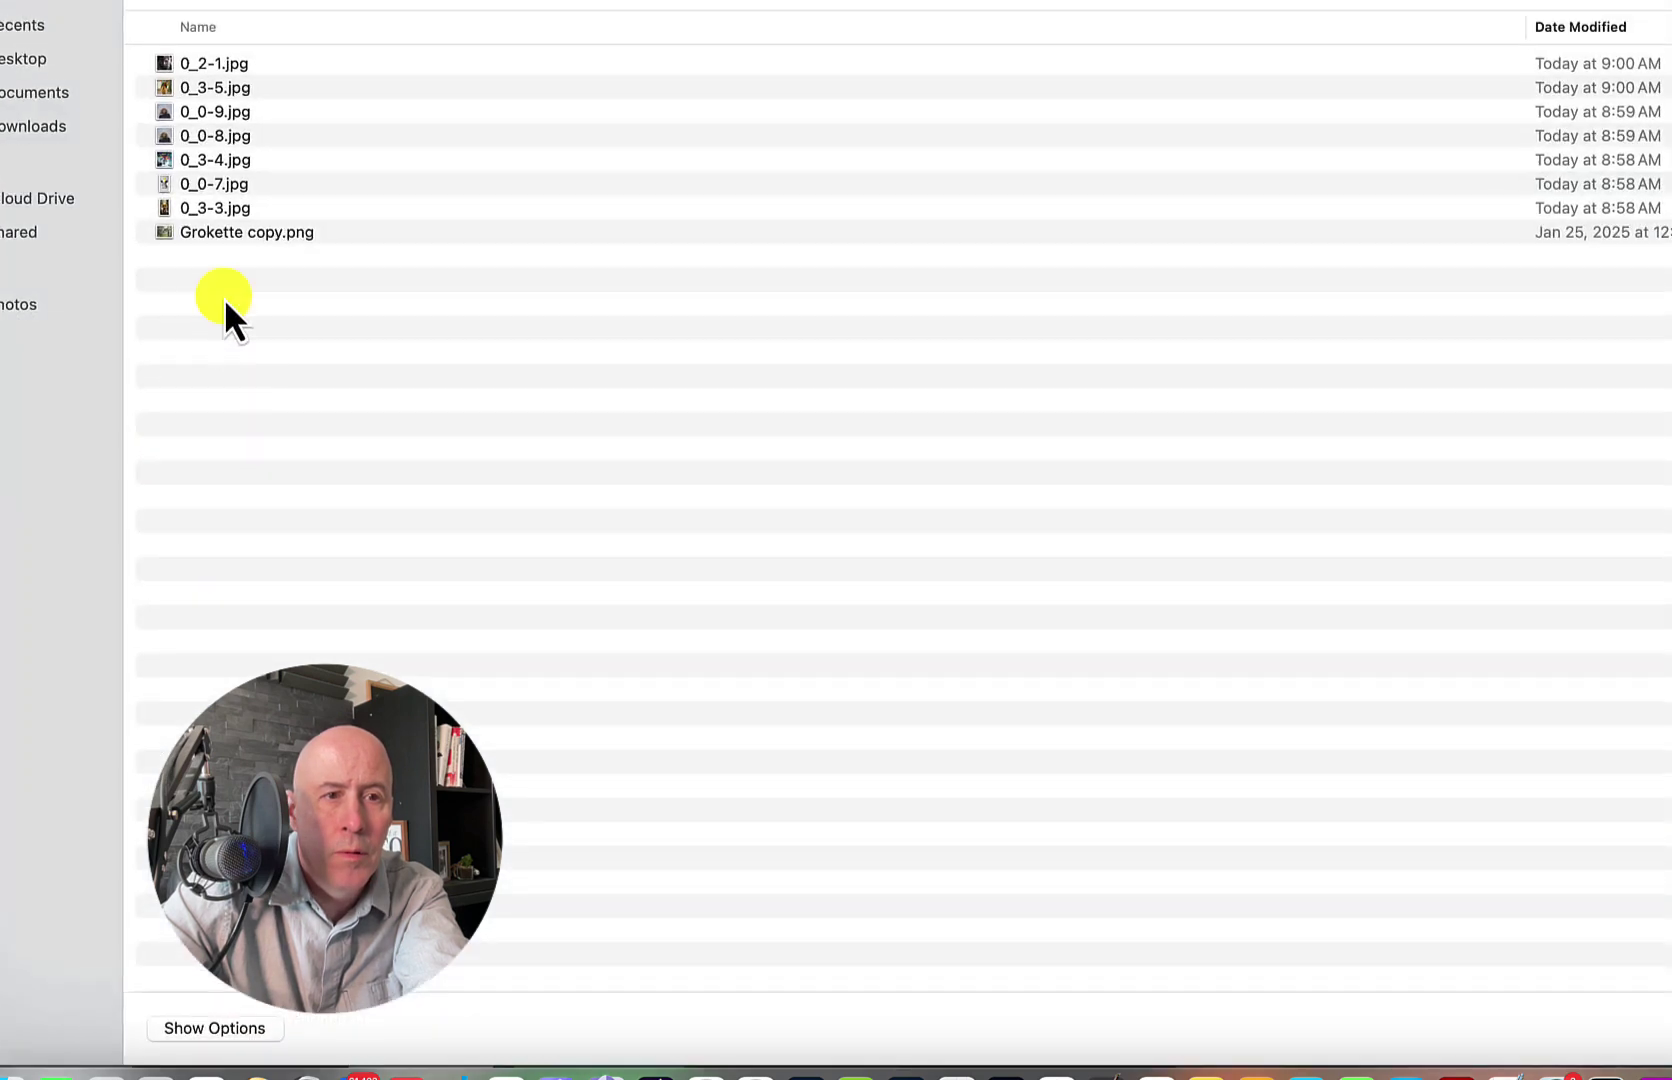
left_click(222, 112)
left_click(219, 139)
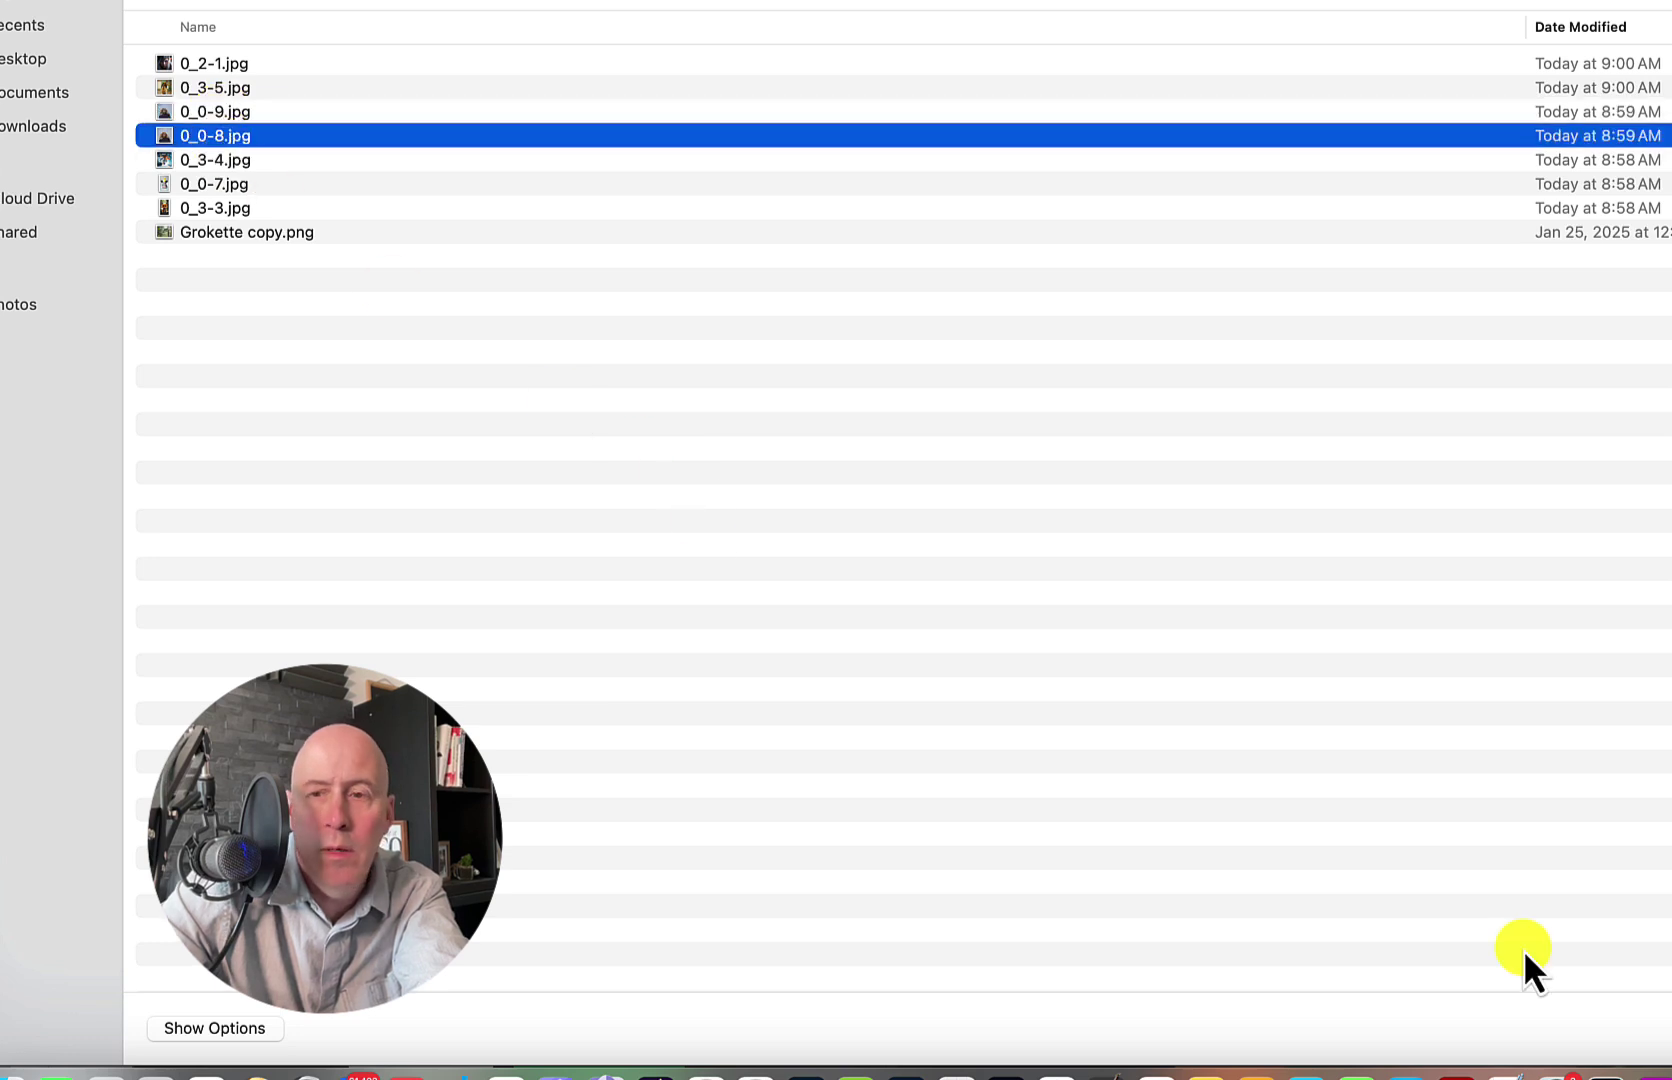
key("Return")
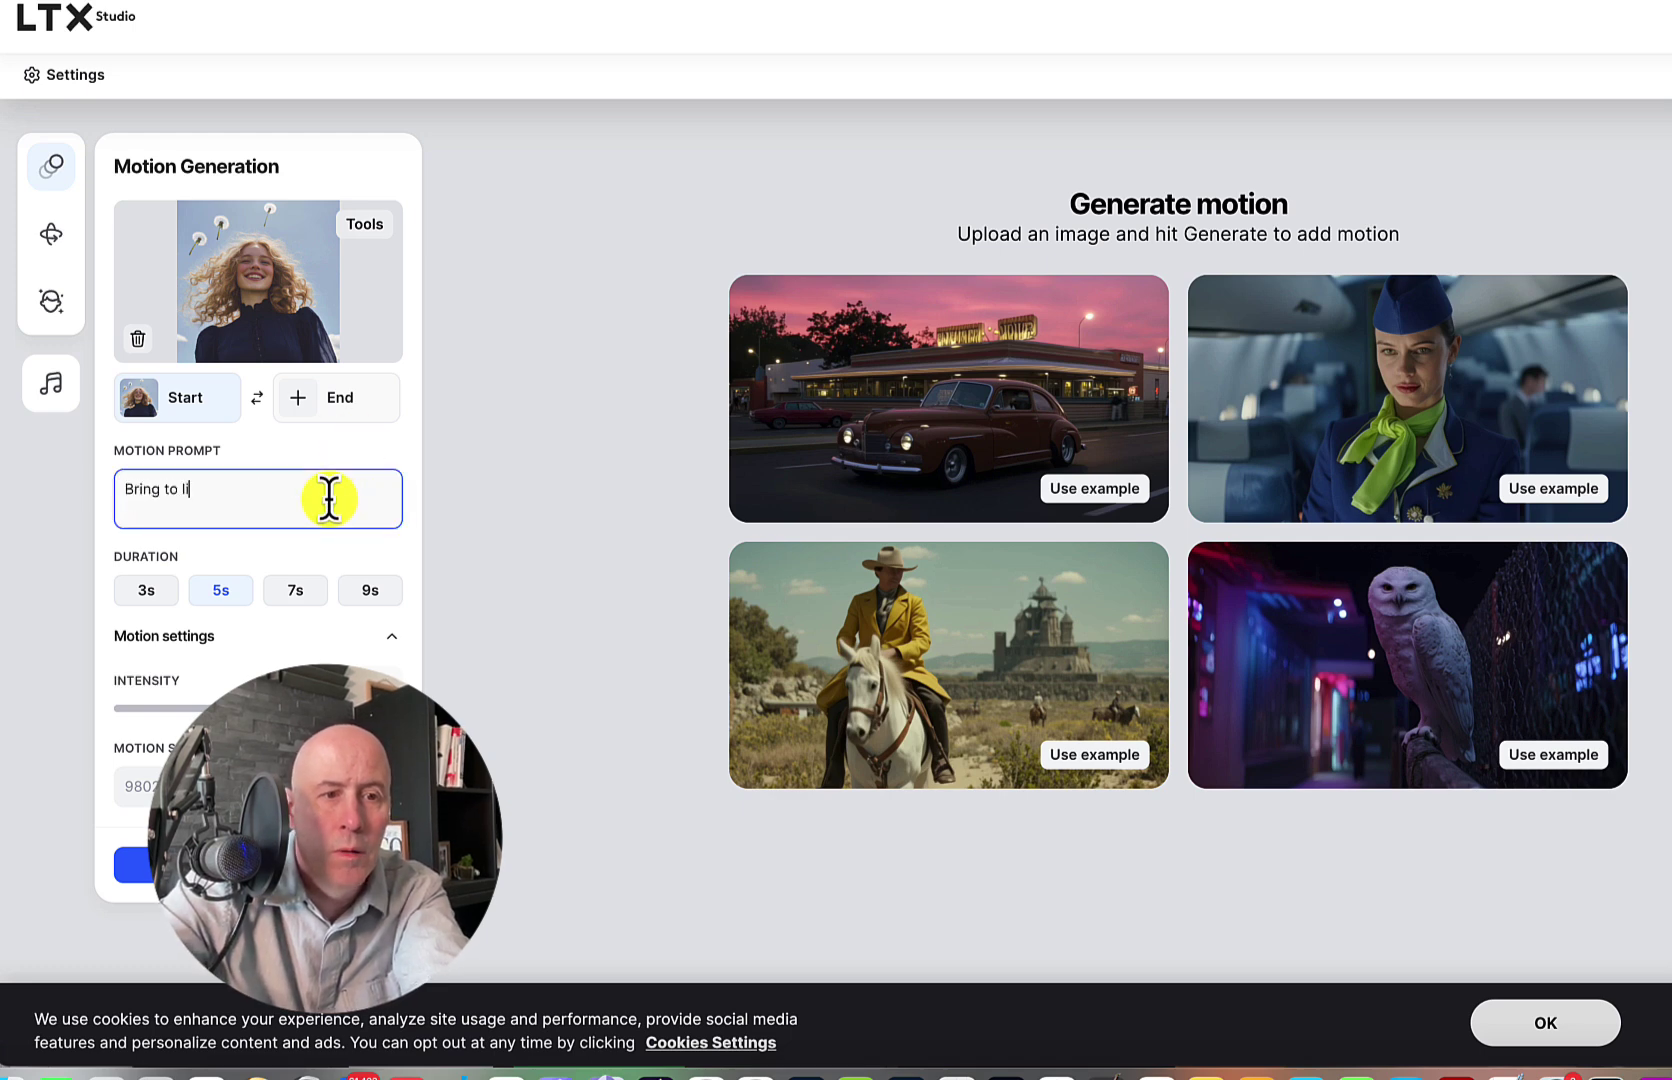
Generate the clips and select clip 1 as the result.
type("fe")
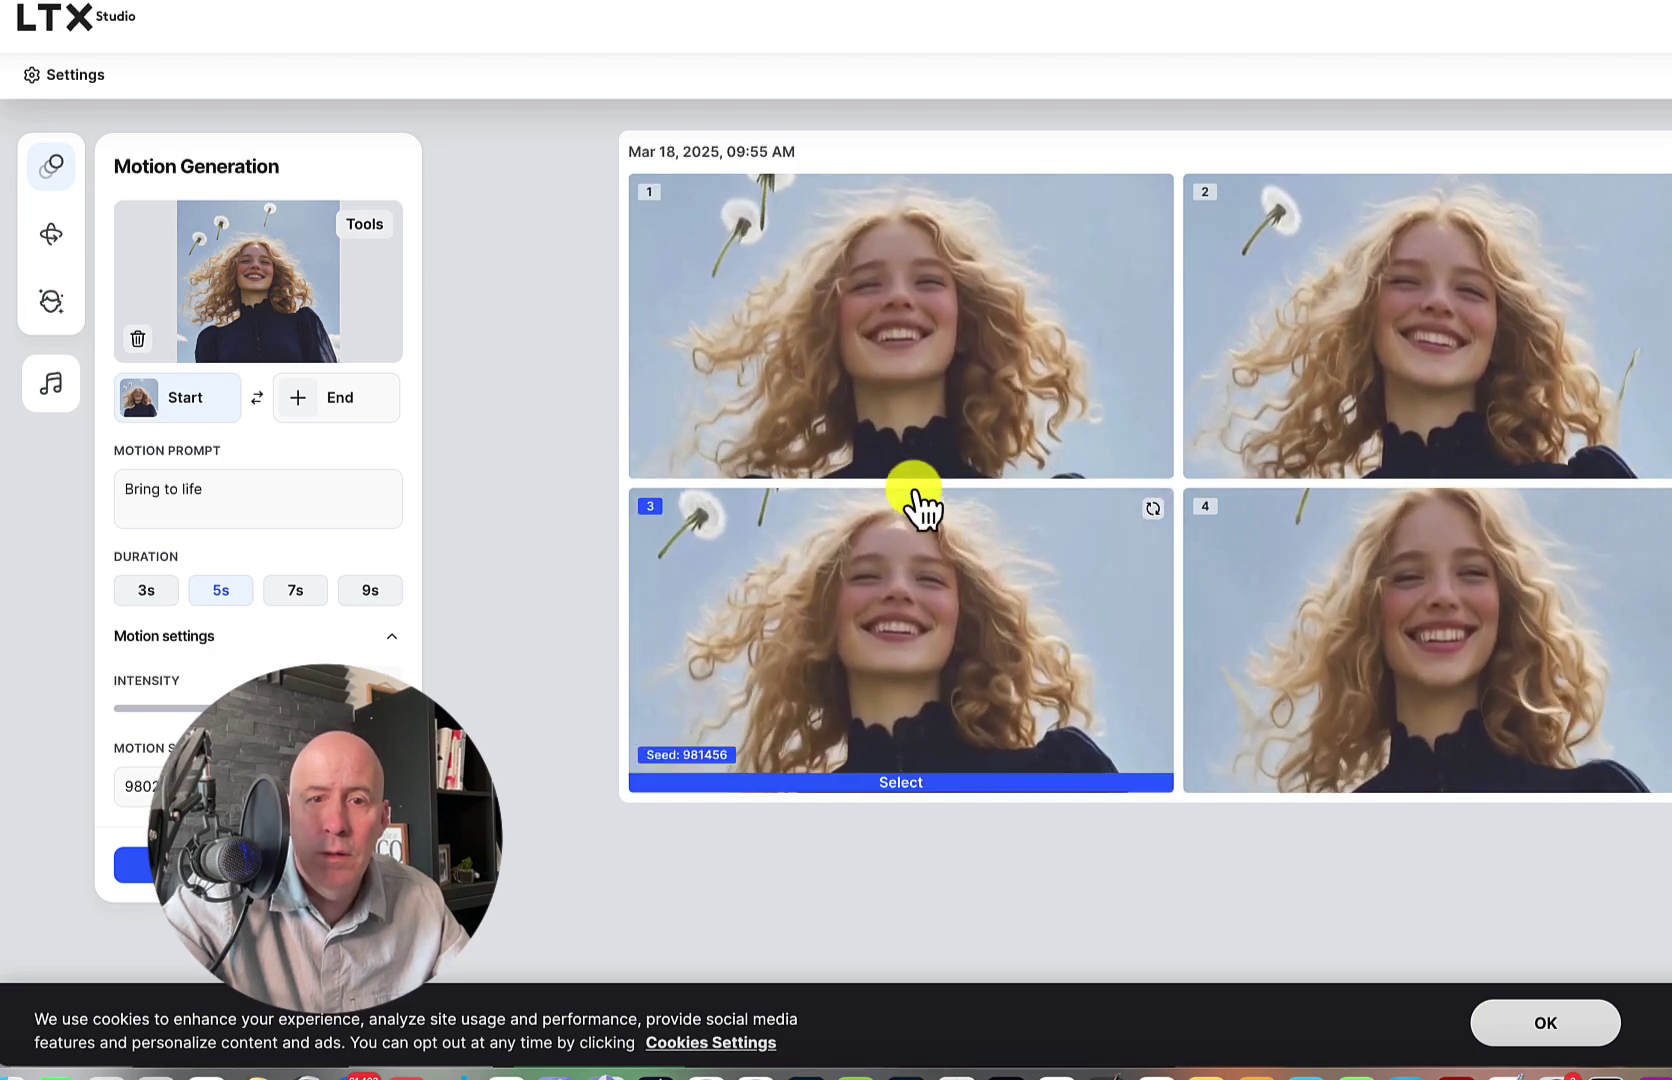
left_click(898, 385)
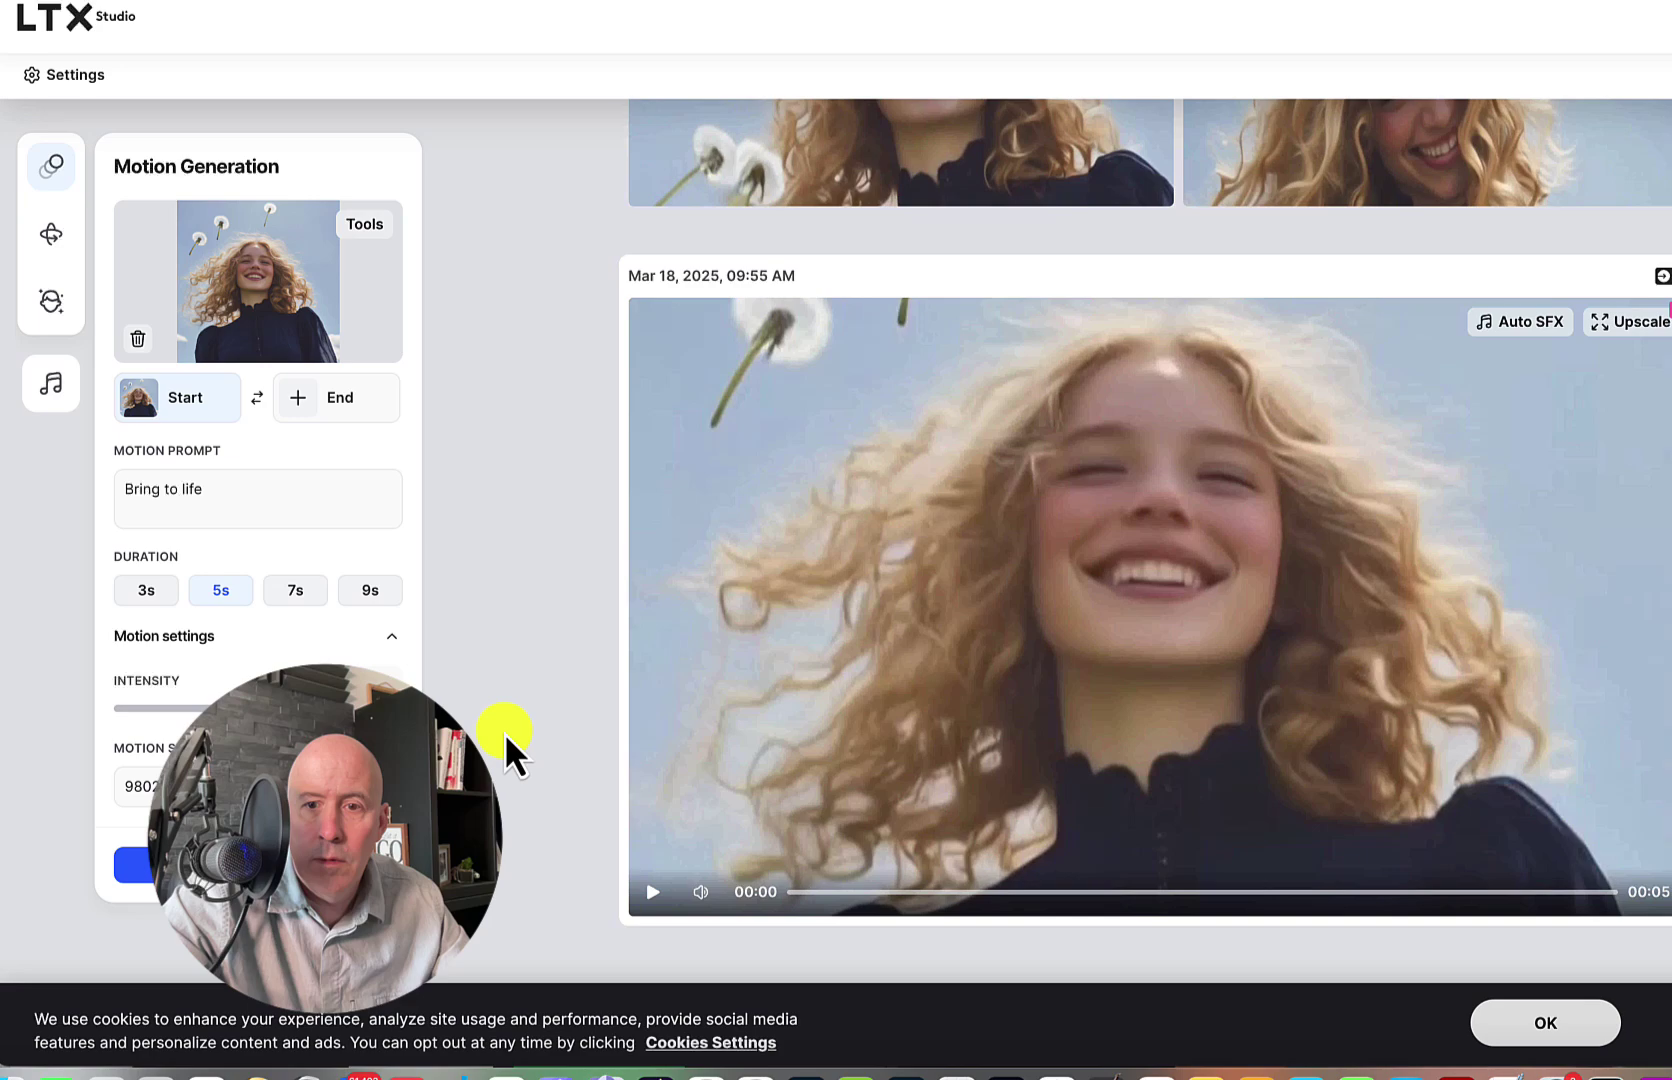
scroll(504, 732, "up", 6)
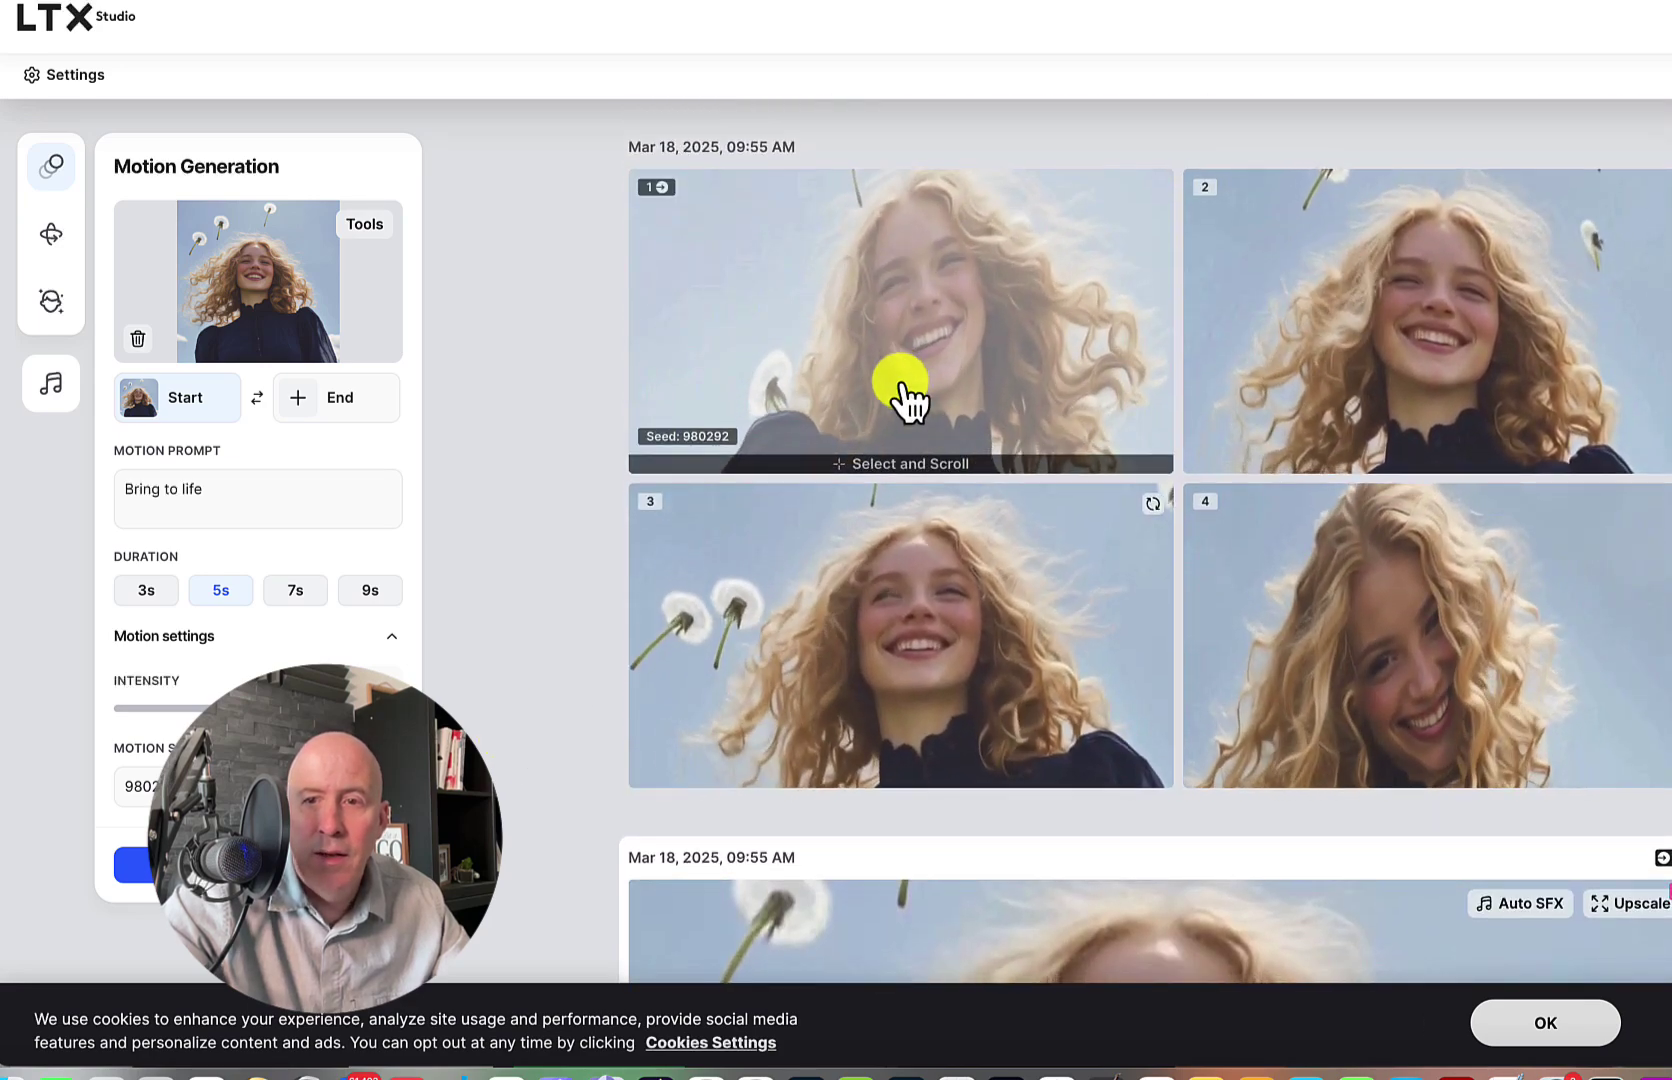
left_click(905, 400)
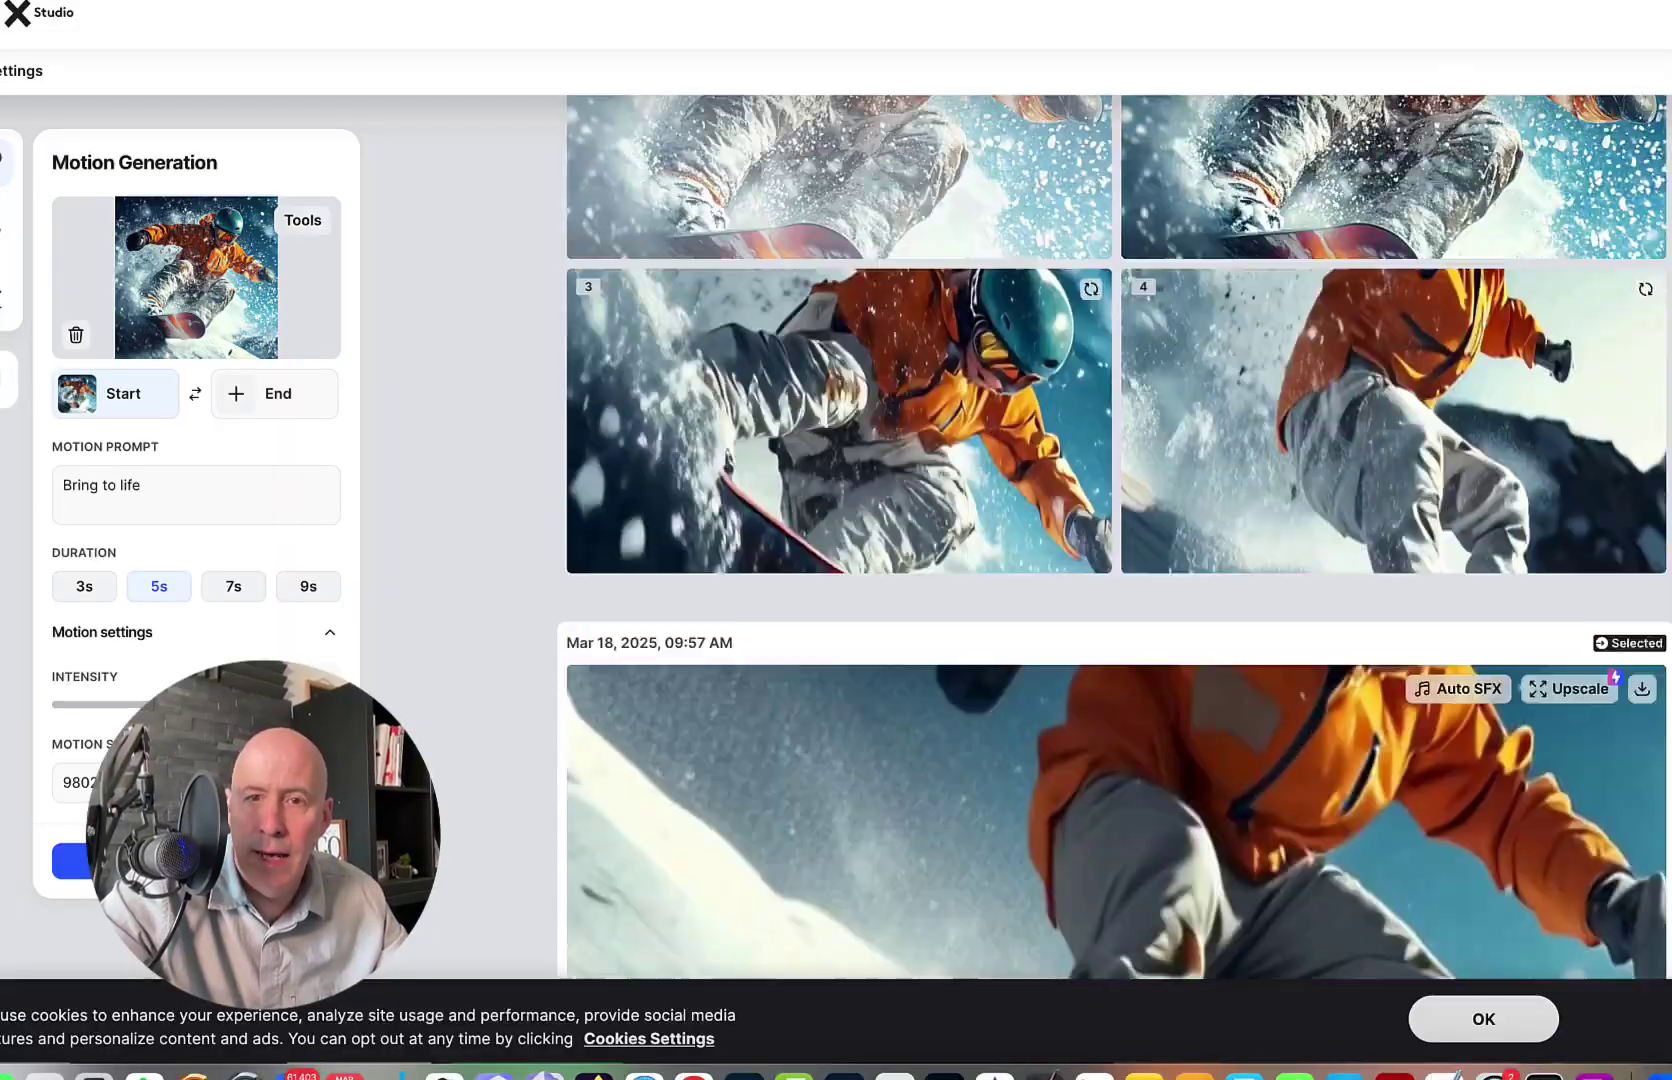
Select another snowboard clip from the 09:56 grid as the result and play it.
scroll(1594, 570, "down", 1)
scroll(1594, 570, "up", 2)
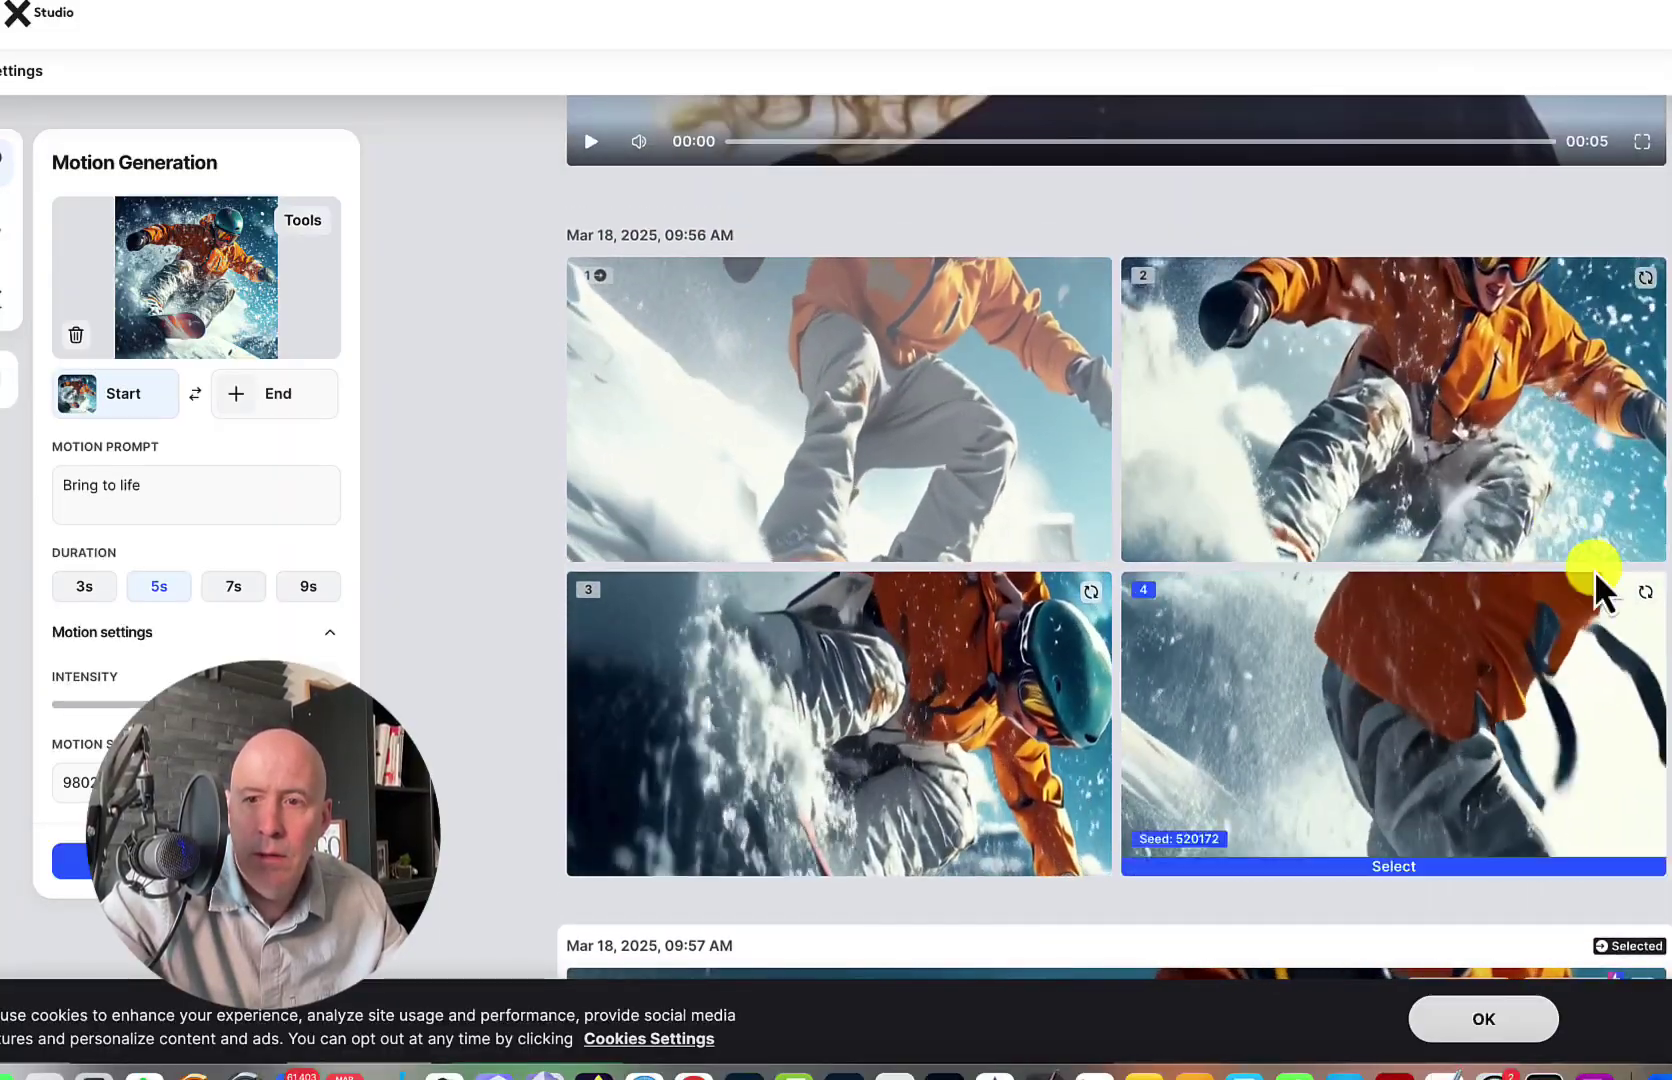
left_click(1522, 472)
scroll(1522, 472, "down", 7)
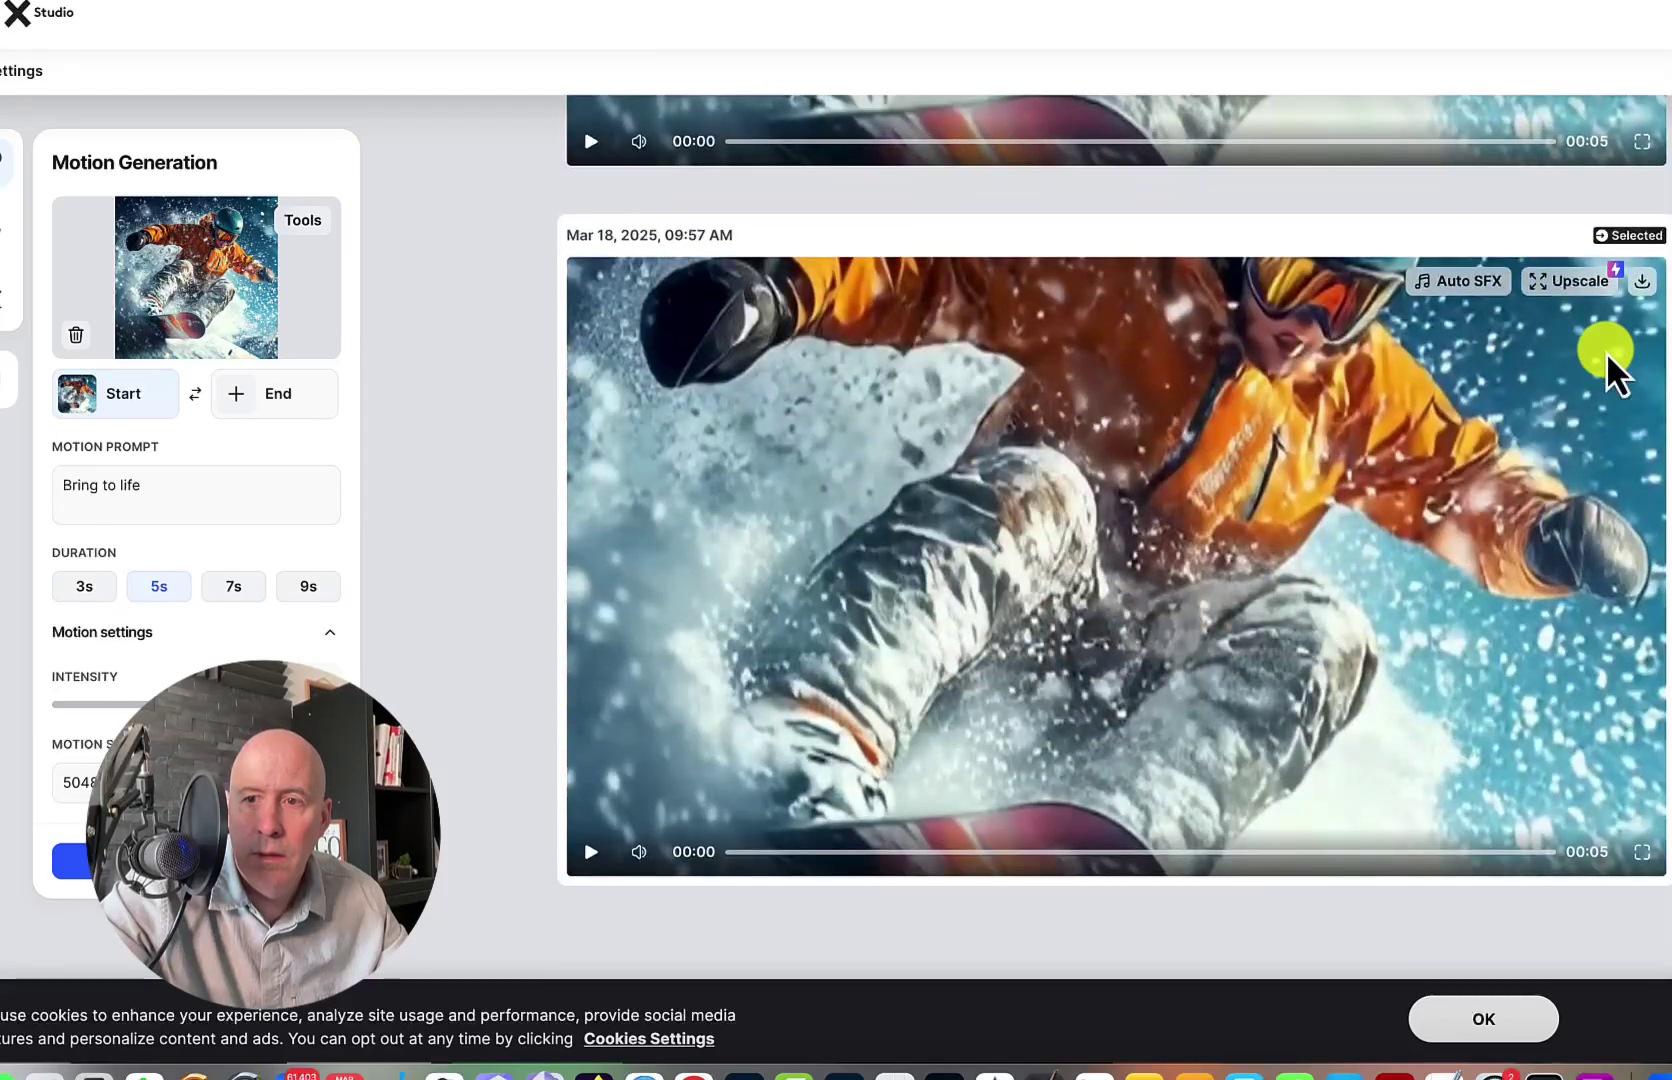
left_click(1099, 567)
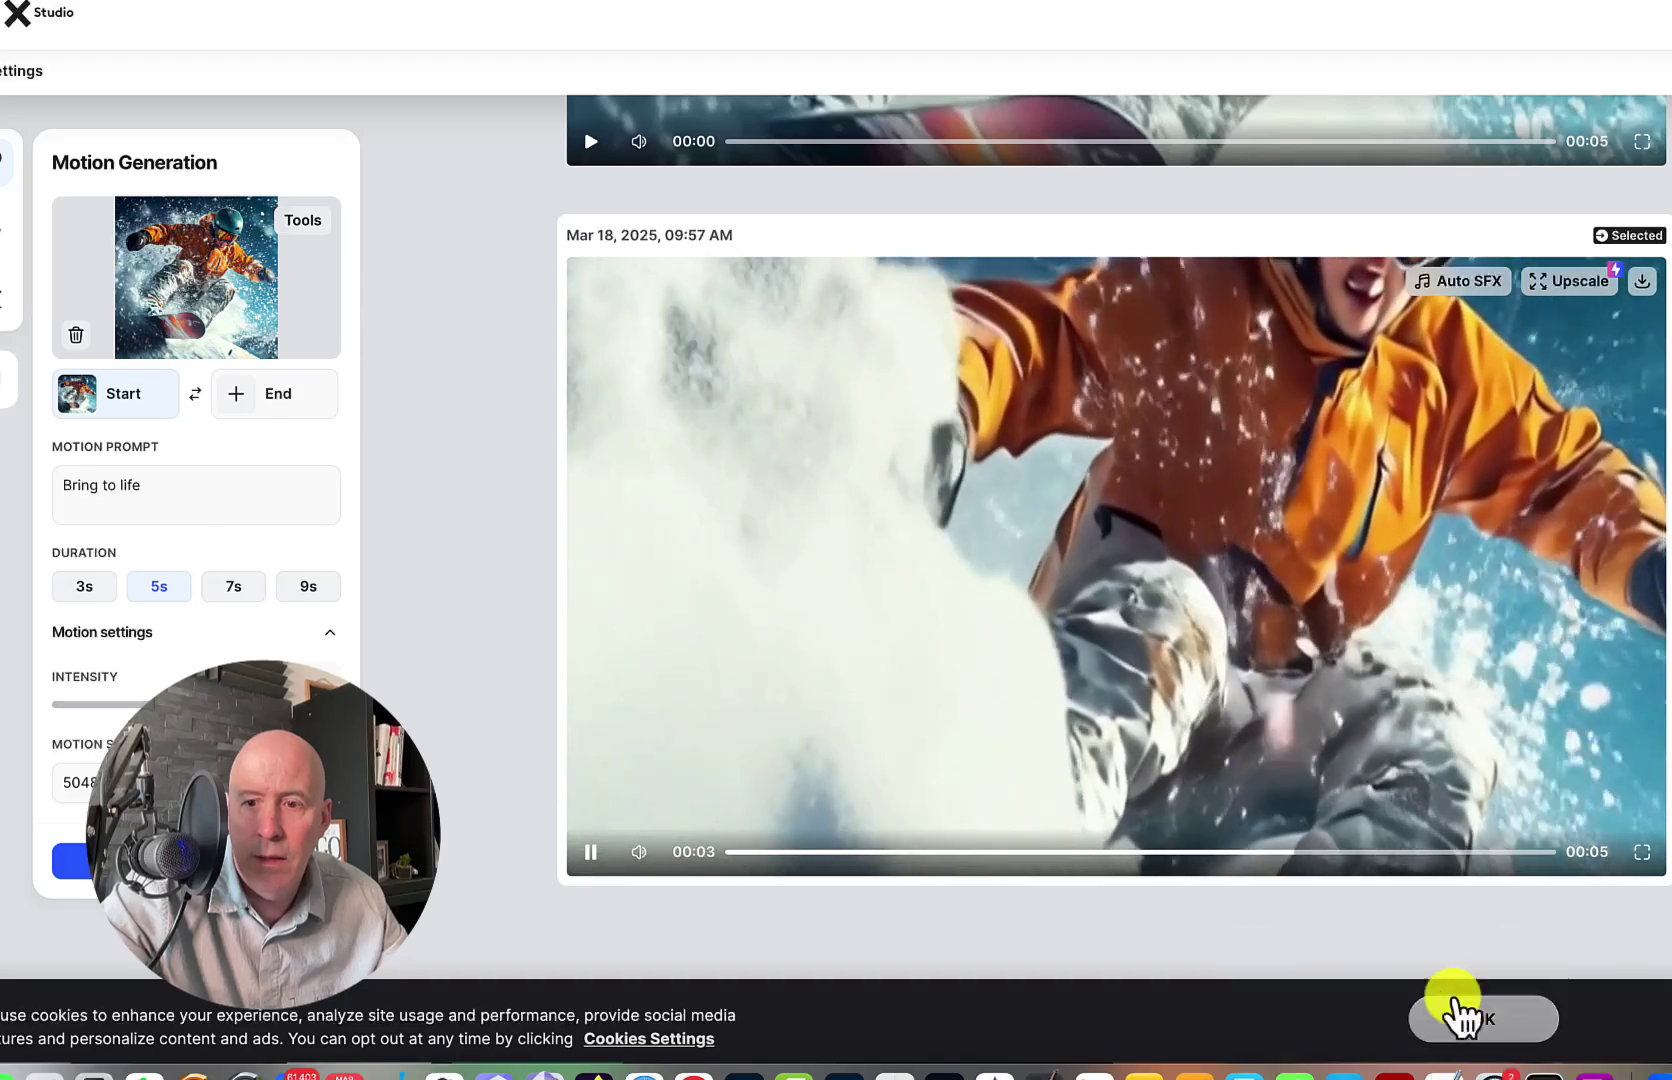
Watch the chosen clip fullscreen, exit, then replay it from the start.
key("f")
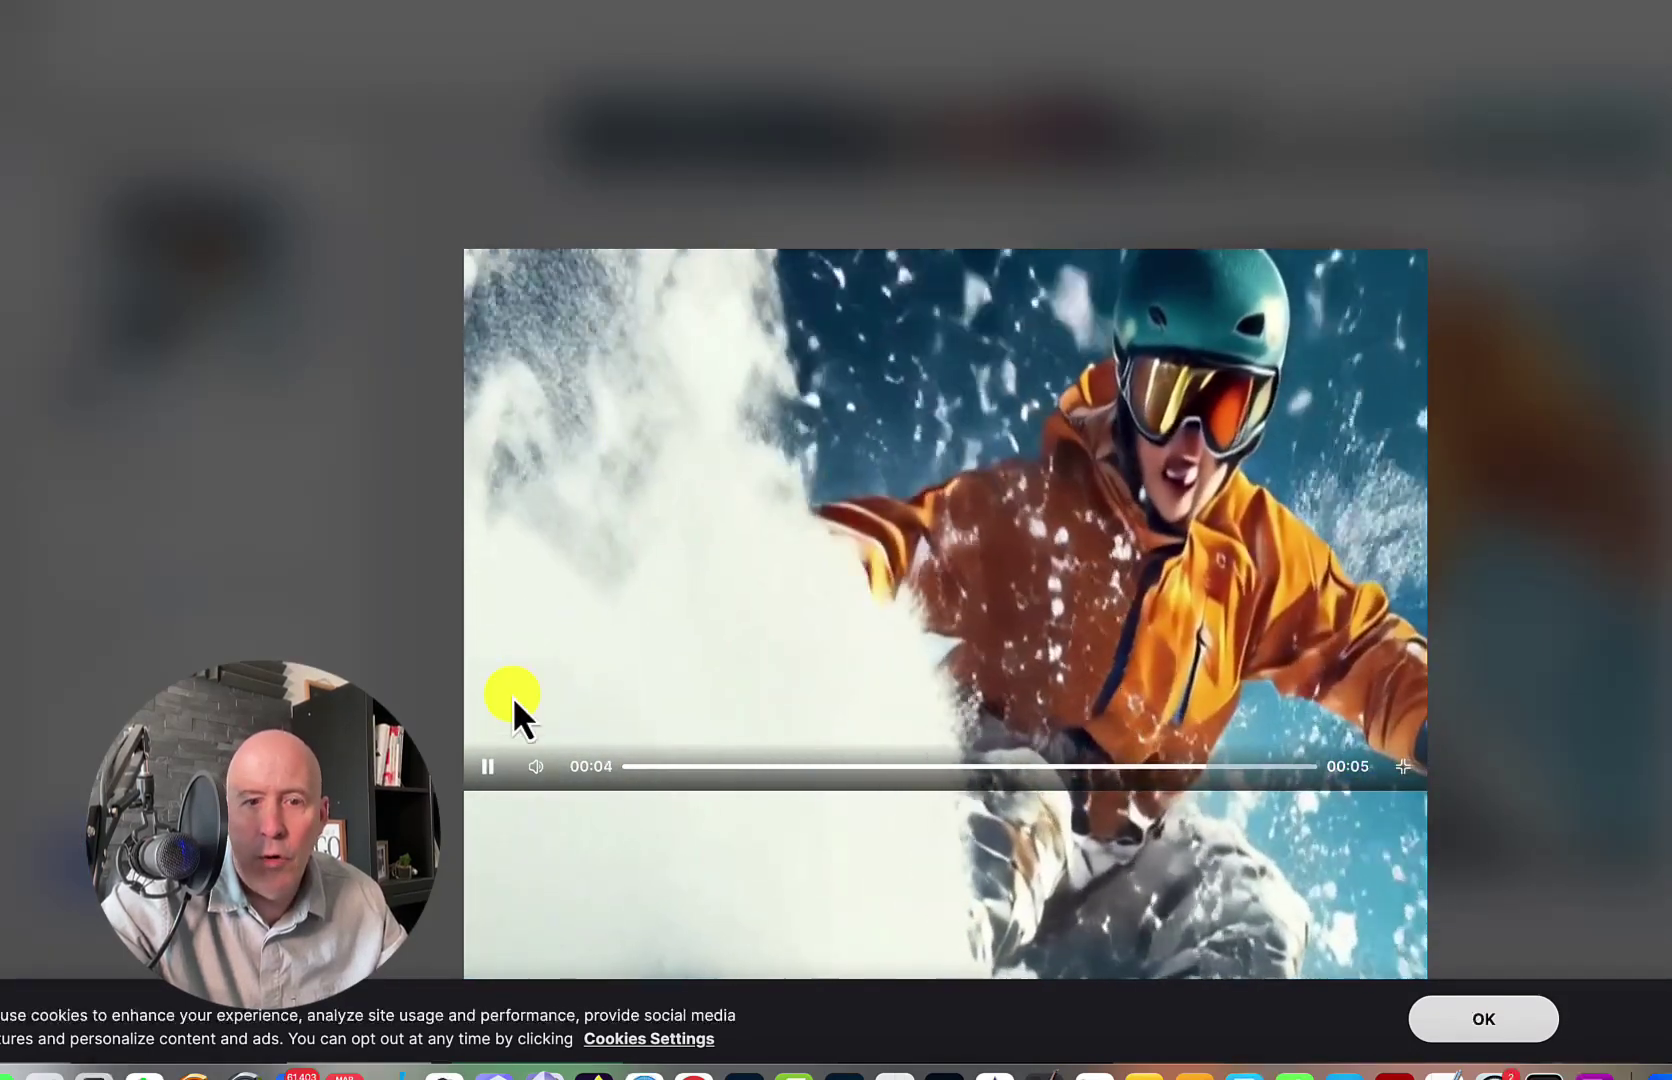
key("Escape")
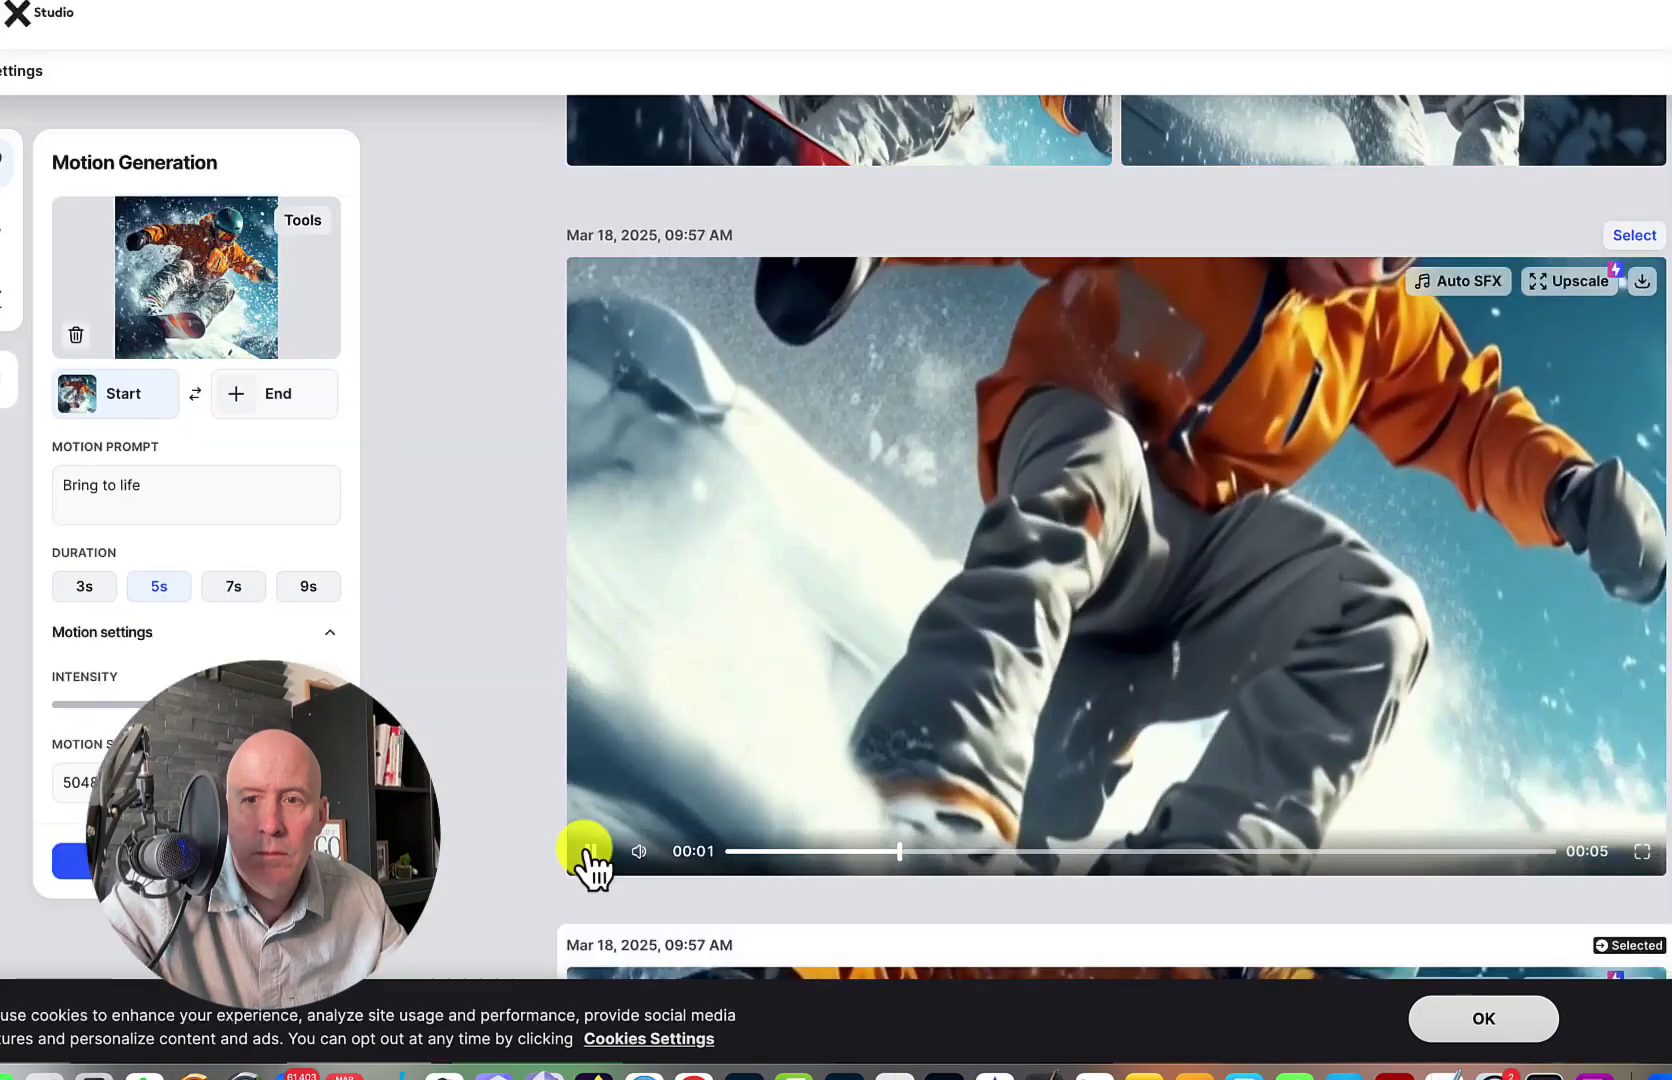
scroll(587, 843, "up", 8)
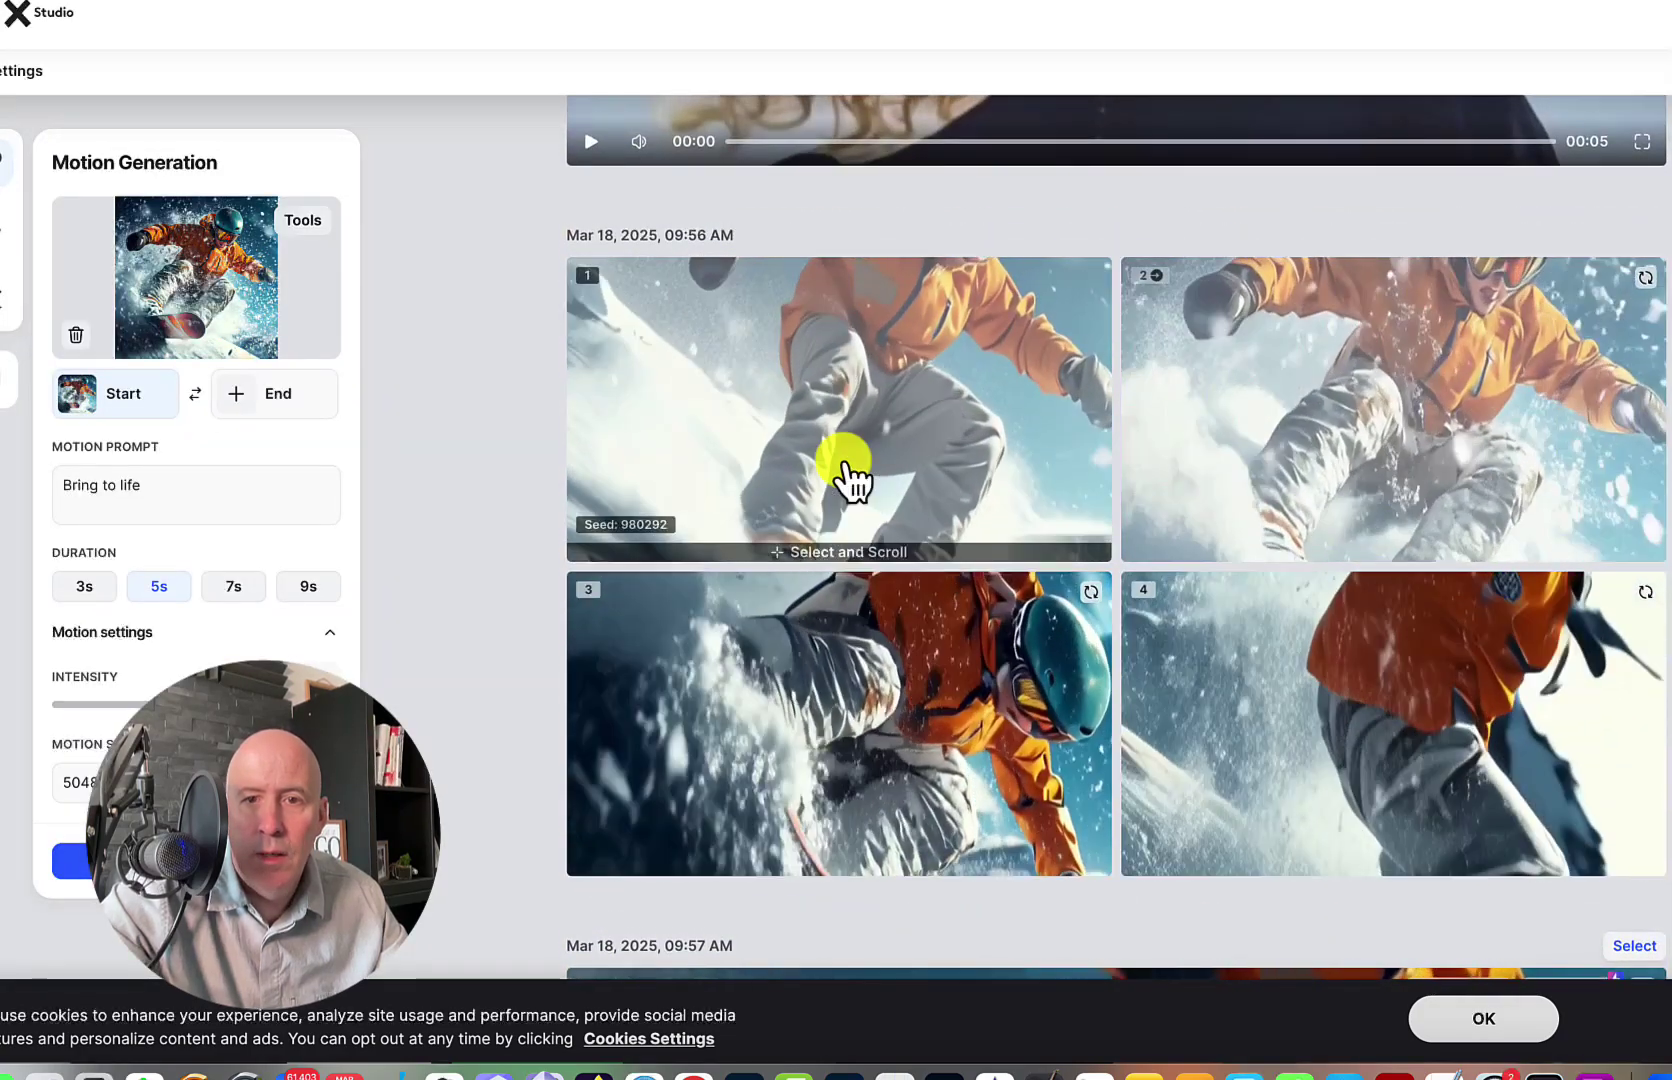
scroll(840, 455, "down", 7)
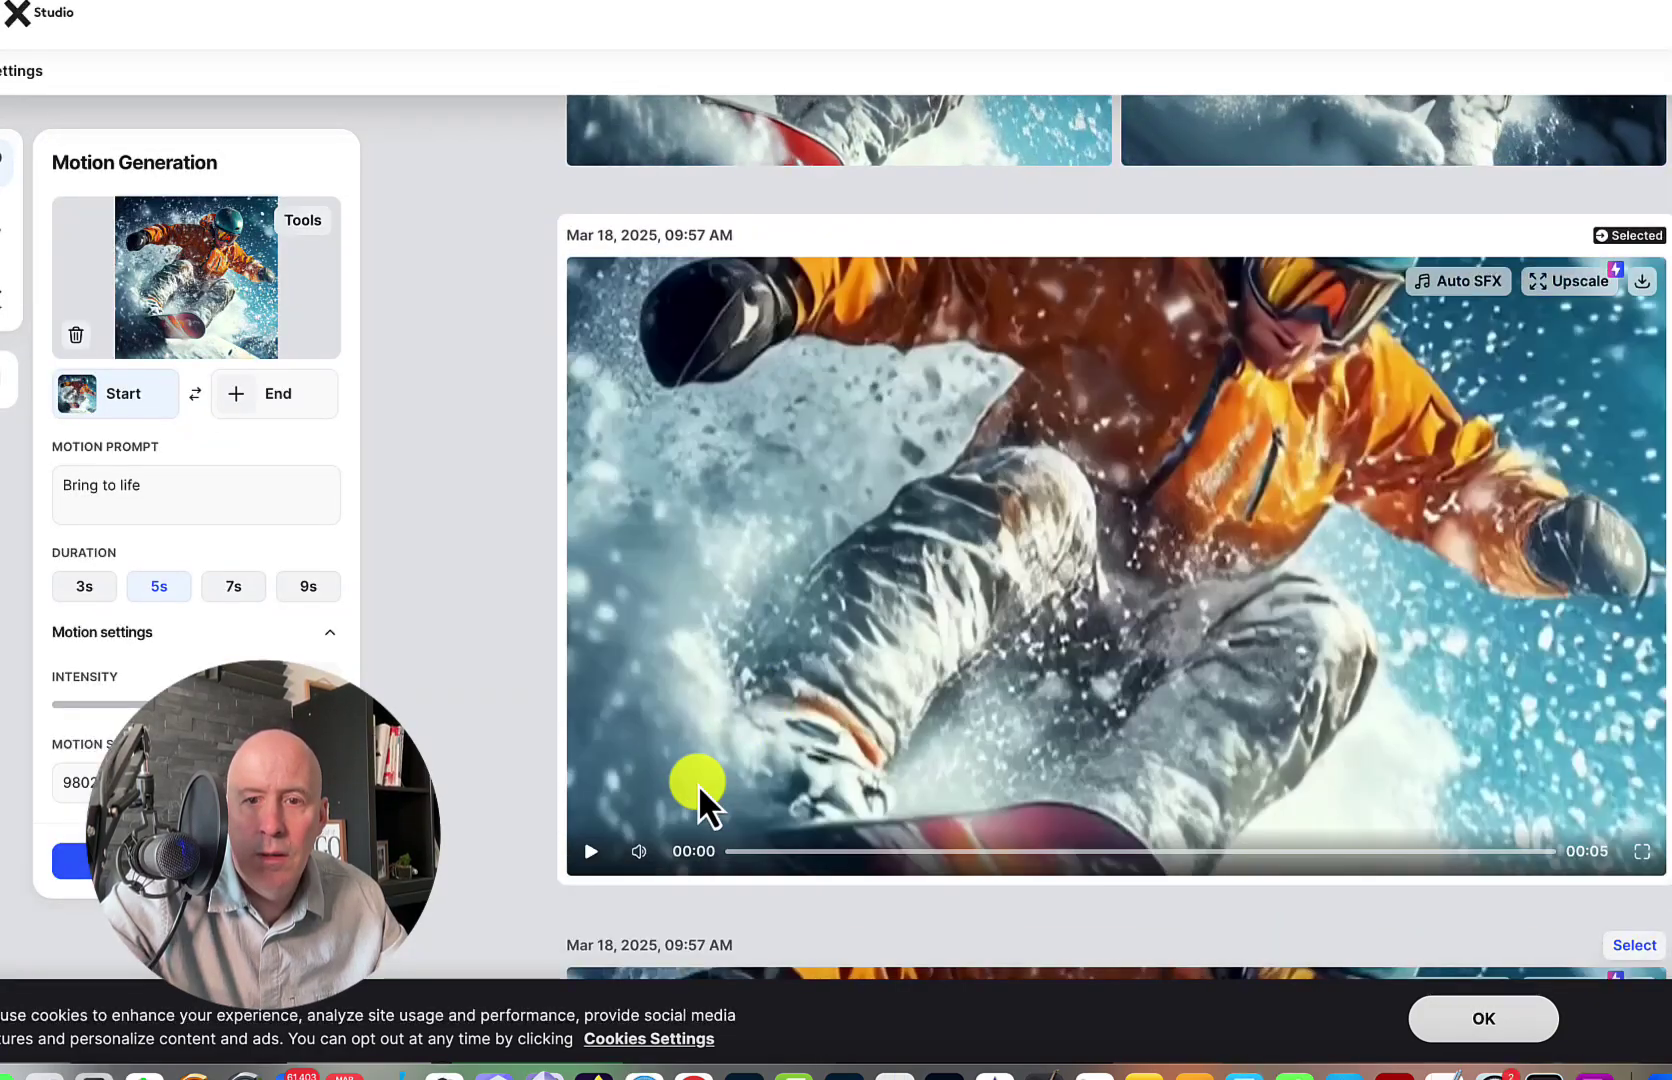
left_click(583, 852)
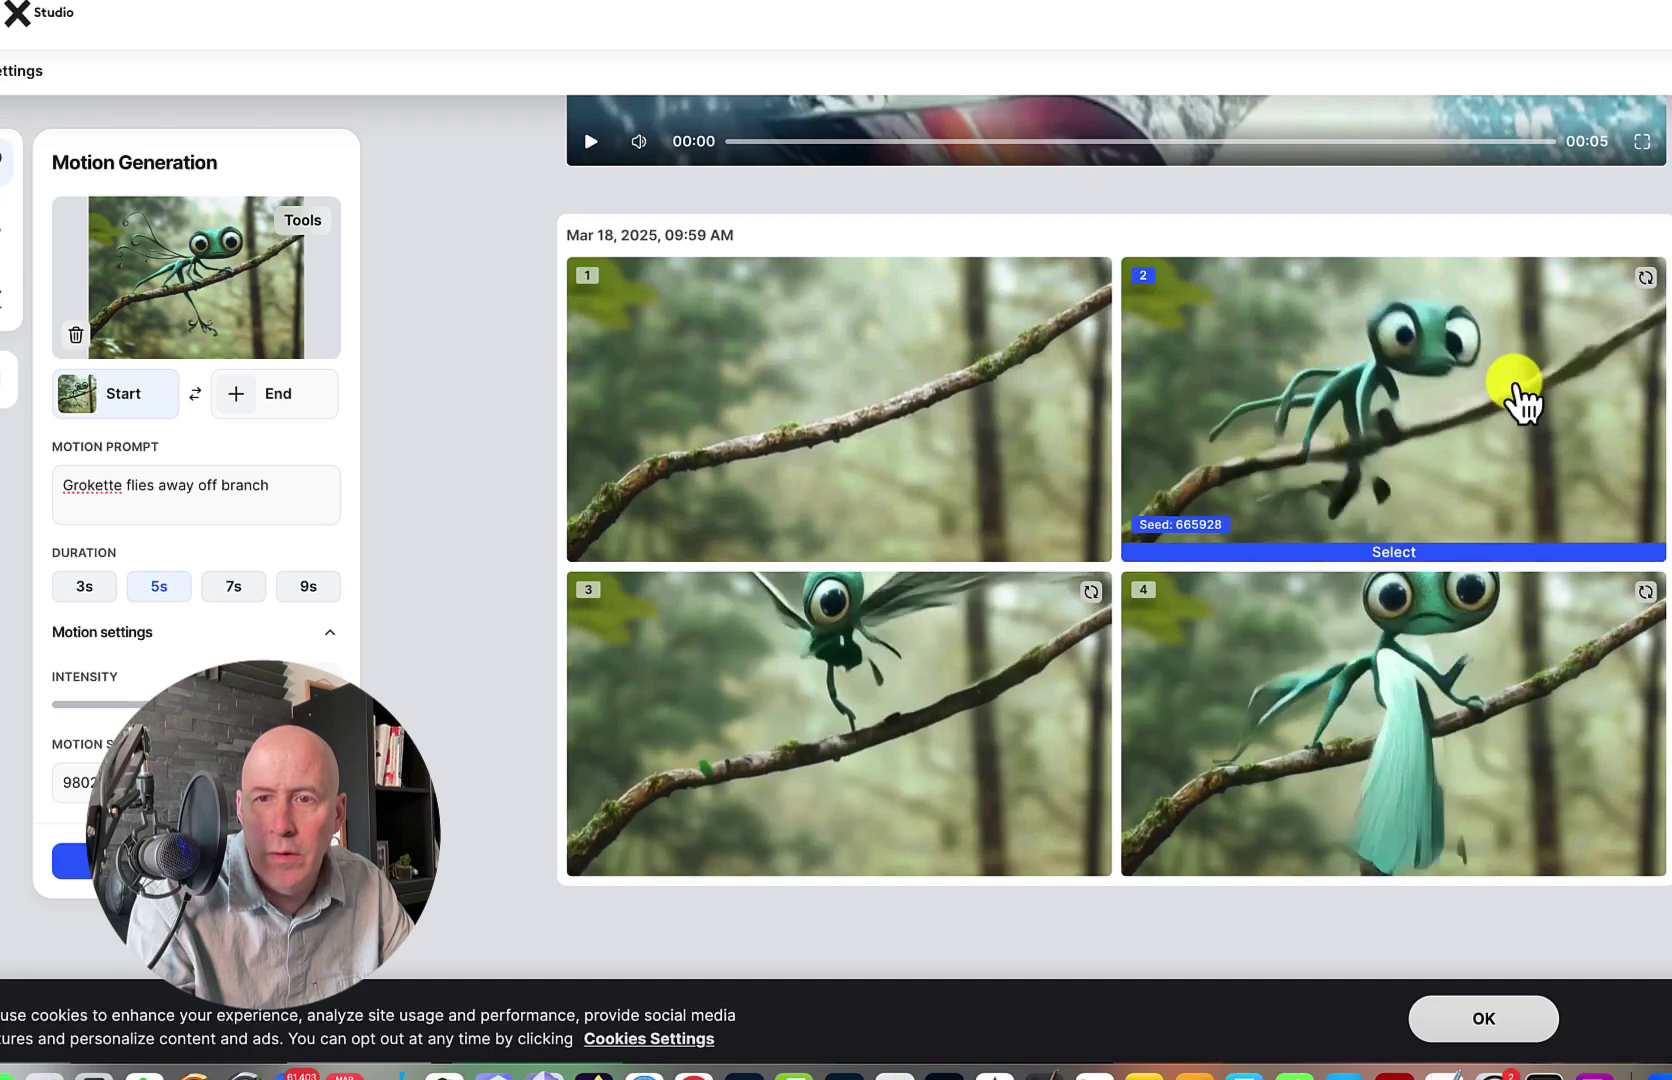
Select Grokette clip 2 as the result and play it.
left_click(1594, 488)
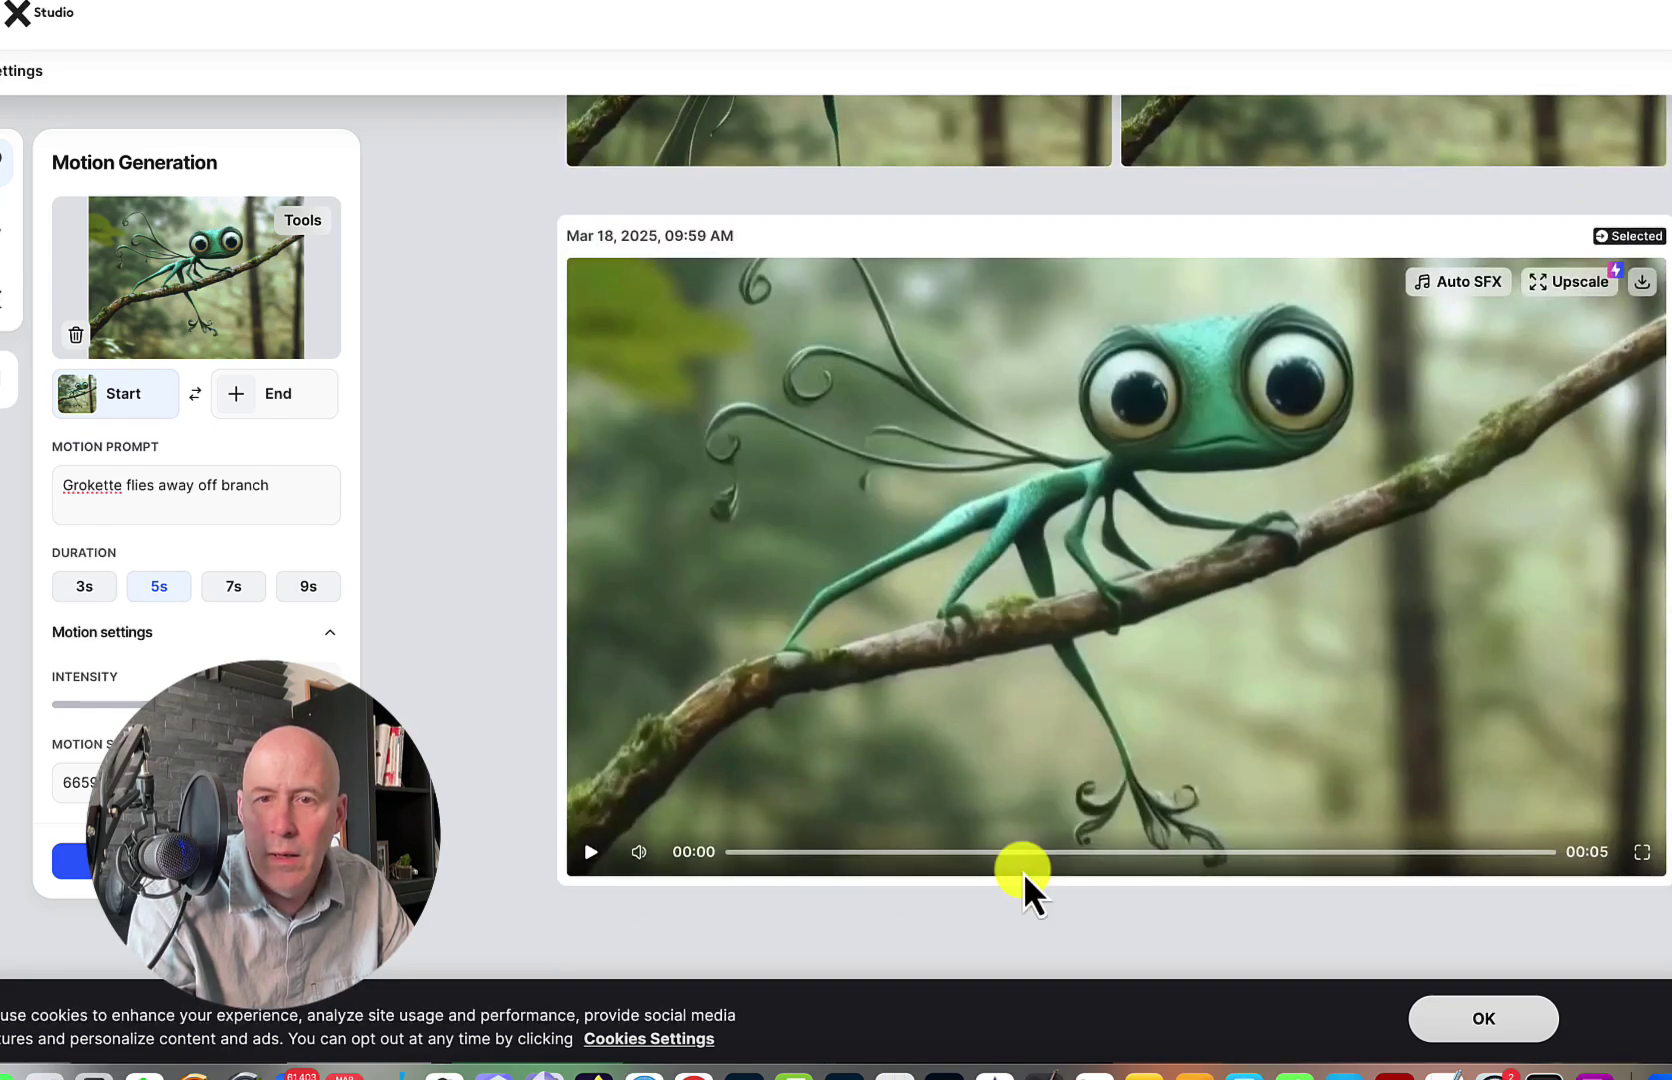
left_click(590, 855)
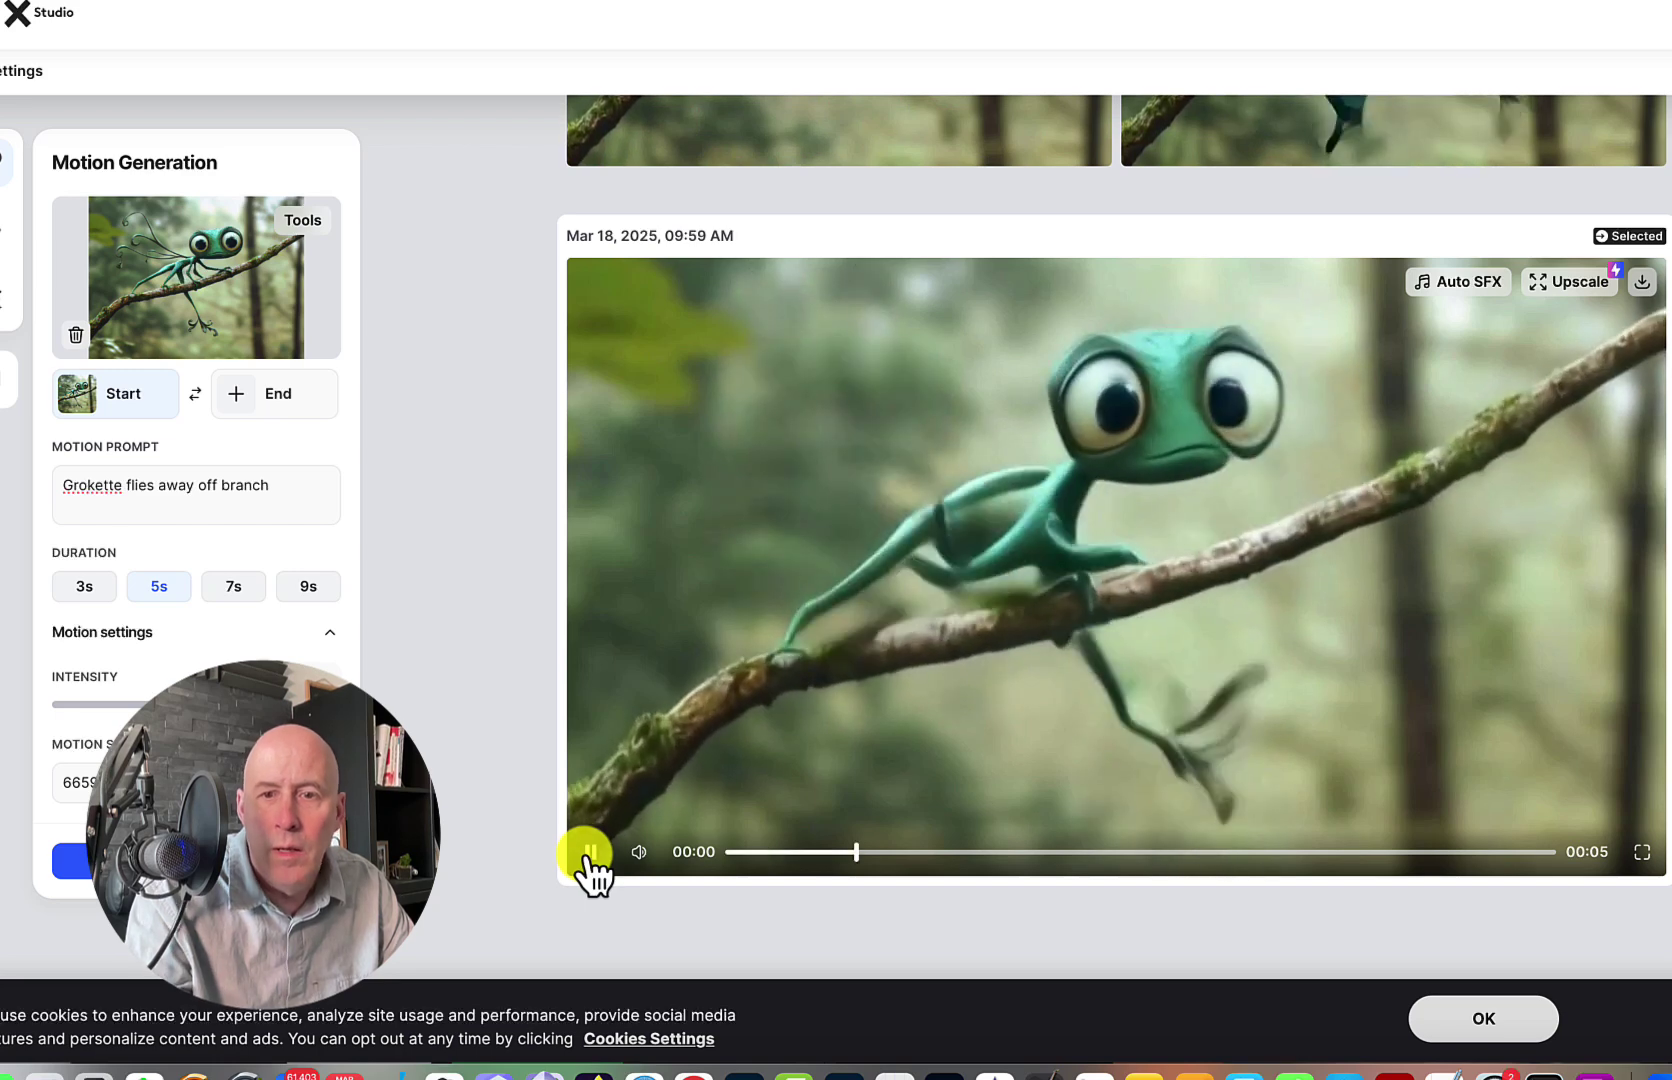